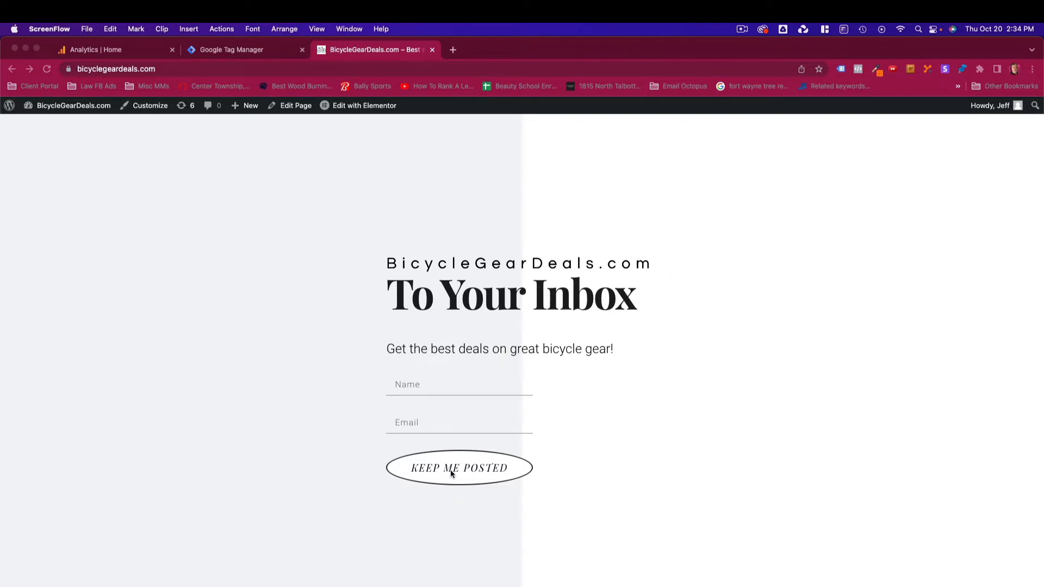
- Enable the built-in Click Element, Click Classes, Click ID, Click Target, Click URL and Click Text variables in Tag Manager
{"action": "left_click", "coordinate": [601, 444]}
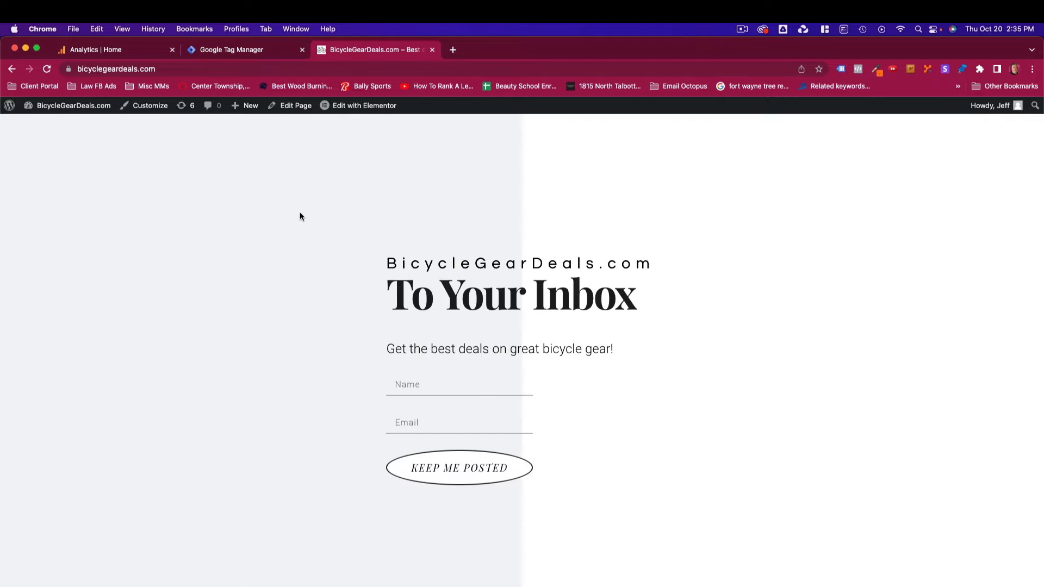
{"action": "left_click", "coordinate": [235, 54]}
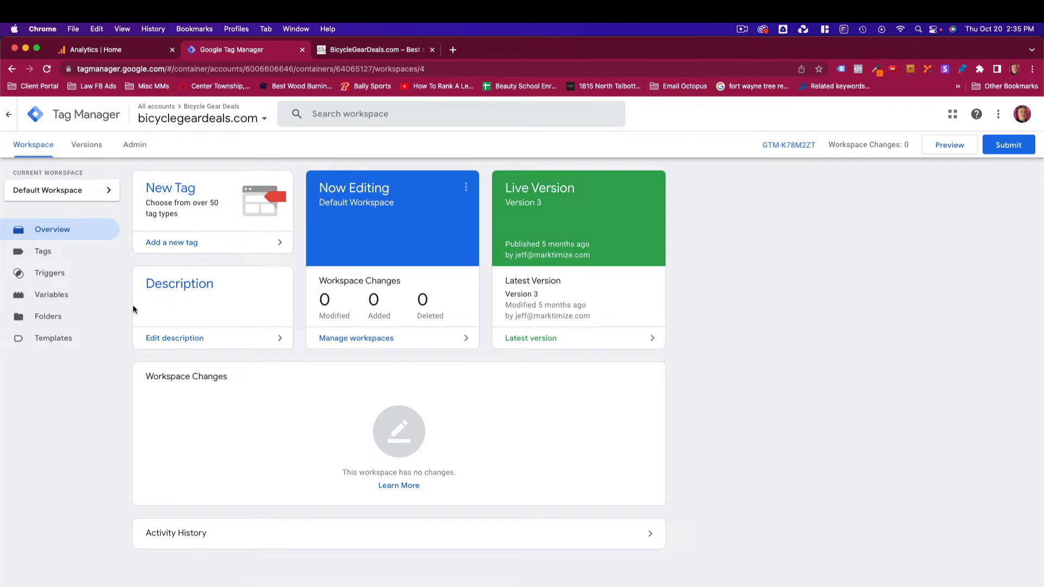
{"action": "left_click", "coordinate": [52, 296]}
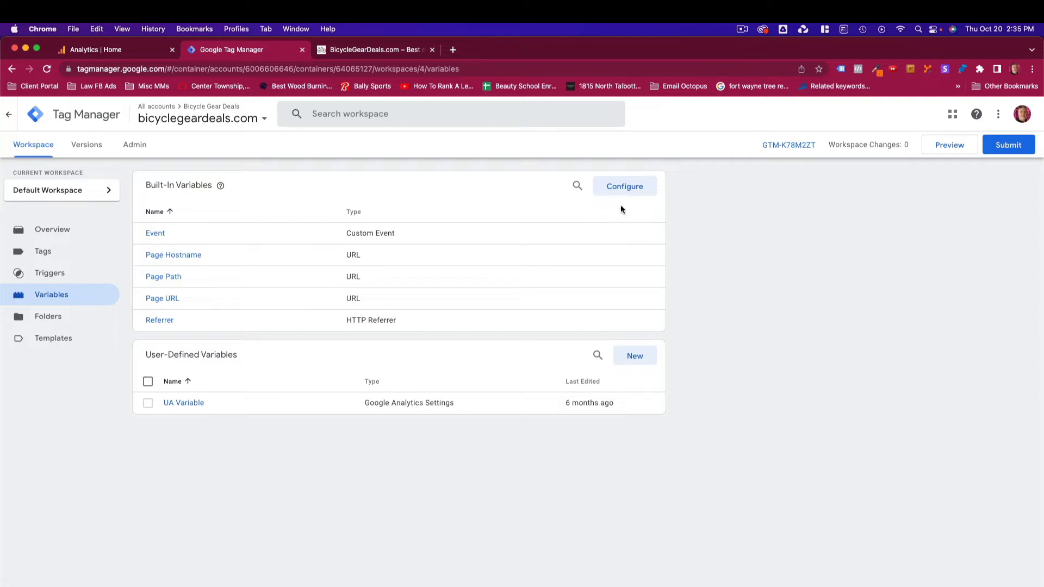
{"action": "left_click", "coordinate": [629, 188]}
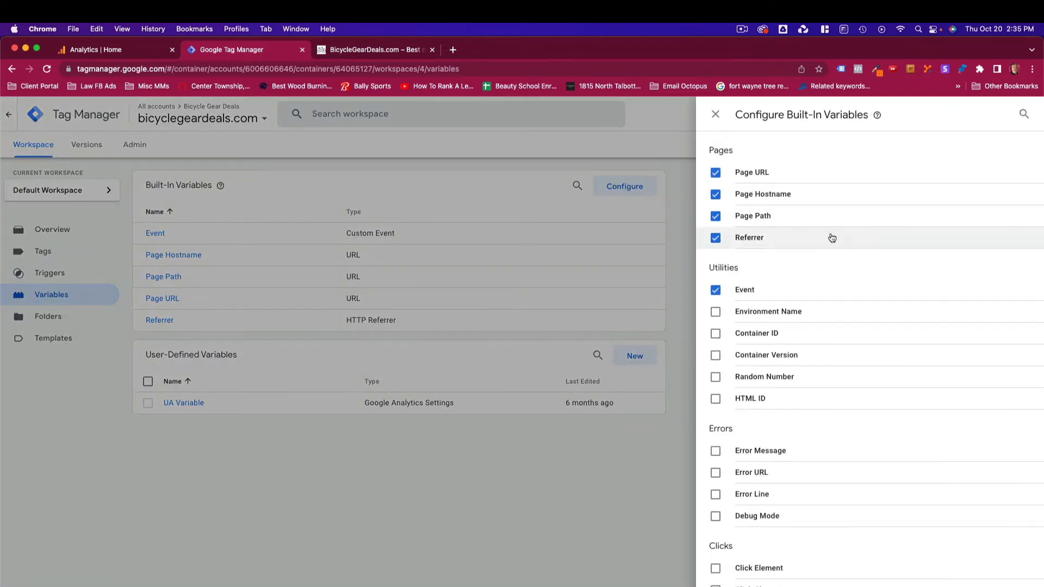
{"action": "scroll", "coordinate": [832, 238], "scroll_direction": "down", "scroll_amount": 5}
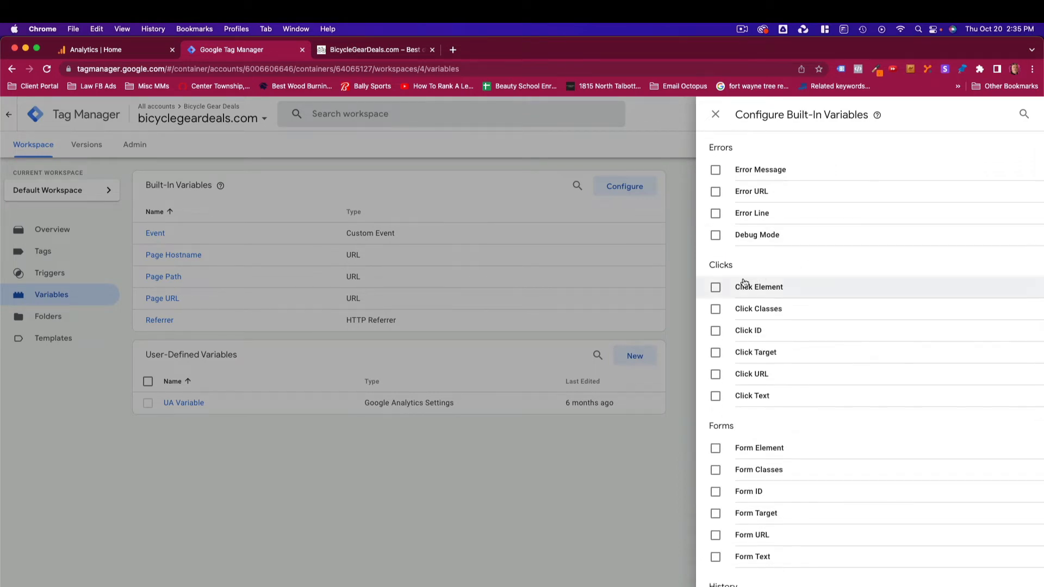
{"action": "left_click", "coordinate": [716, 292]}
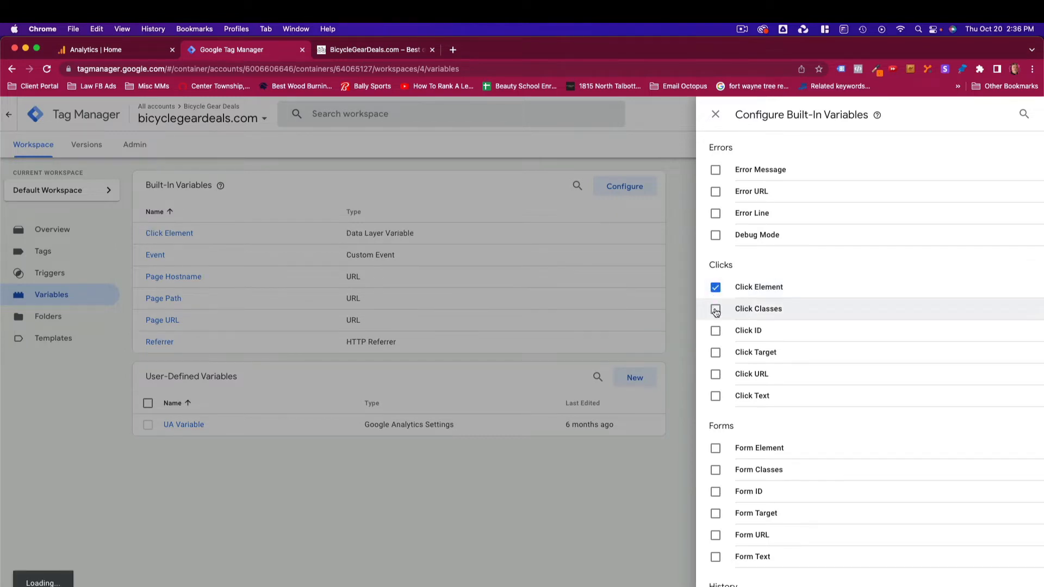
{"action": "left_click", "coordinate": [716, 310]}
{"action": "left_click", "coordinate": [717, 332]}
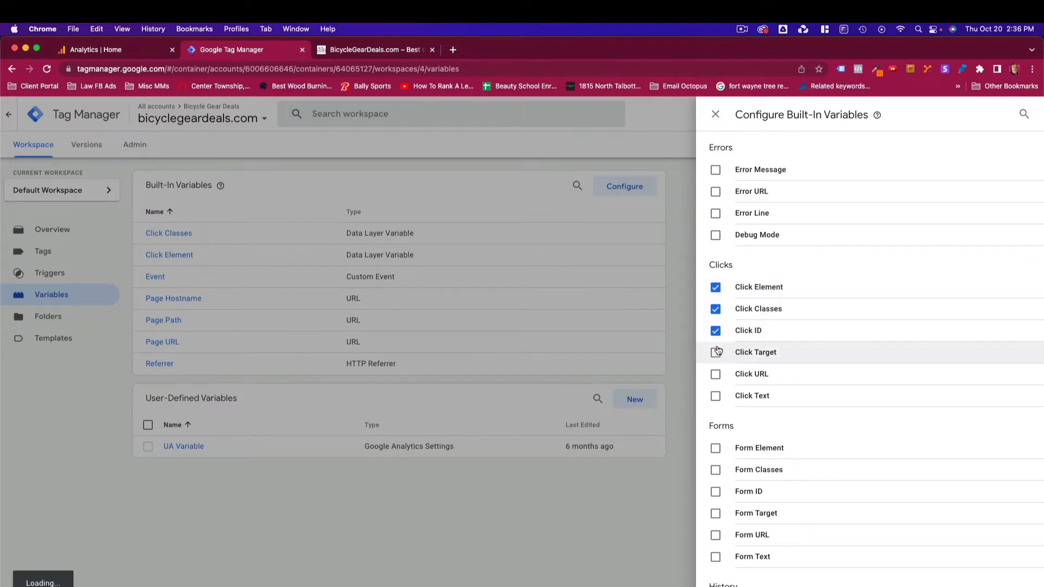
{"action": "left_click", "coordinate": [717, 355]}
{"action": "left_click", "coordinate": [717, 375]}
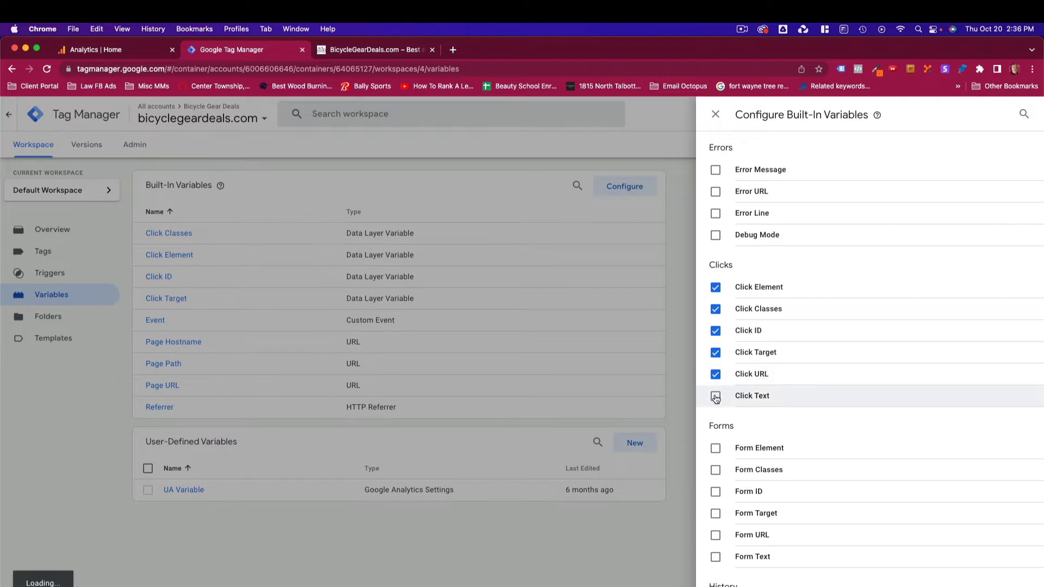
{"action": "left_click", "coordinate": [716, 397]}
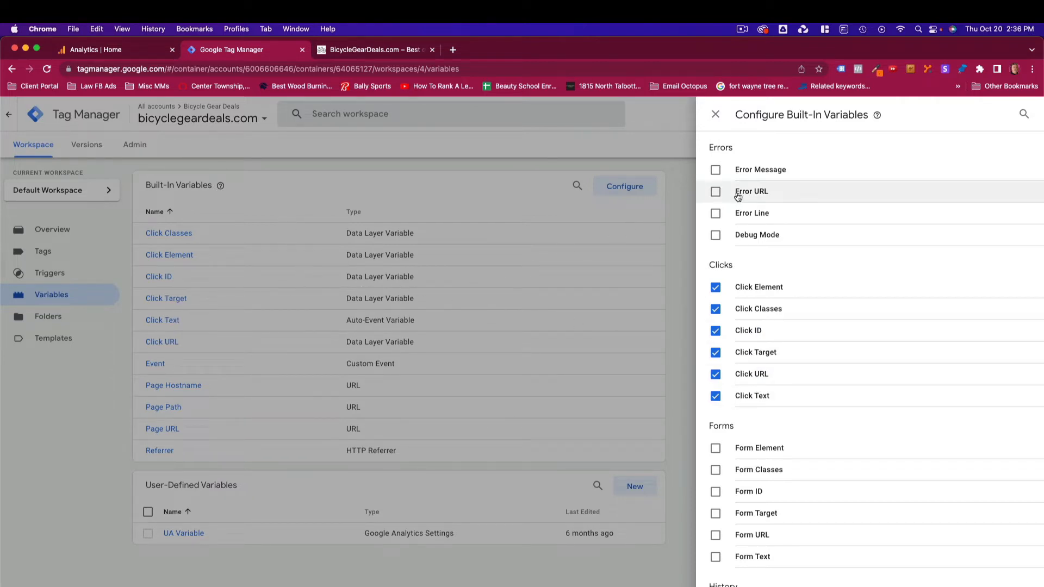
{"action": "left_click", "coordinate": [716, 114]}
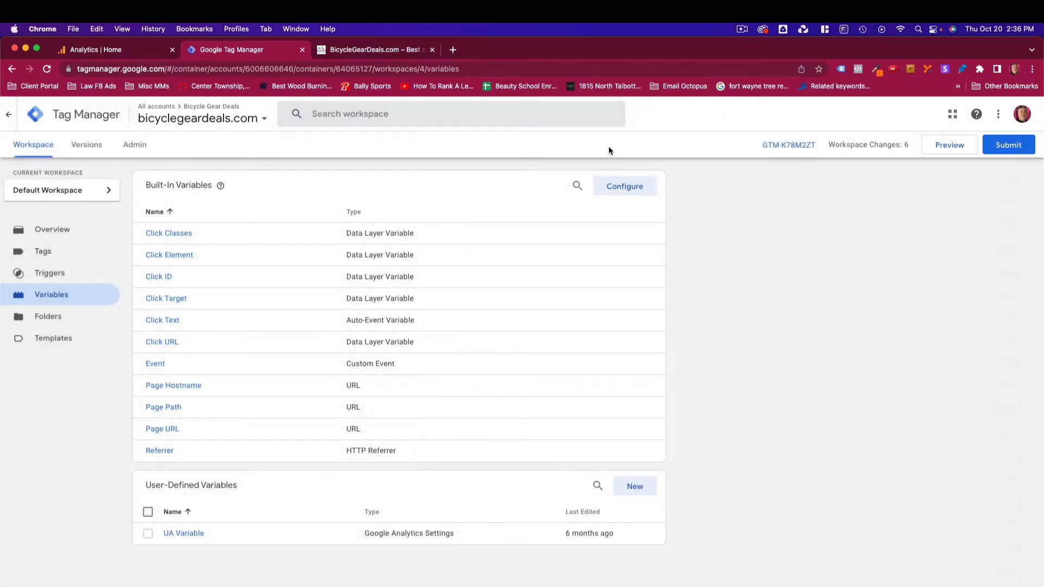
- Inspect the Keep Me Posted button's HTML on the website to see its id and classes
{"action": "left_click", "coordinate": [368, 50]}
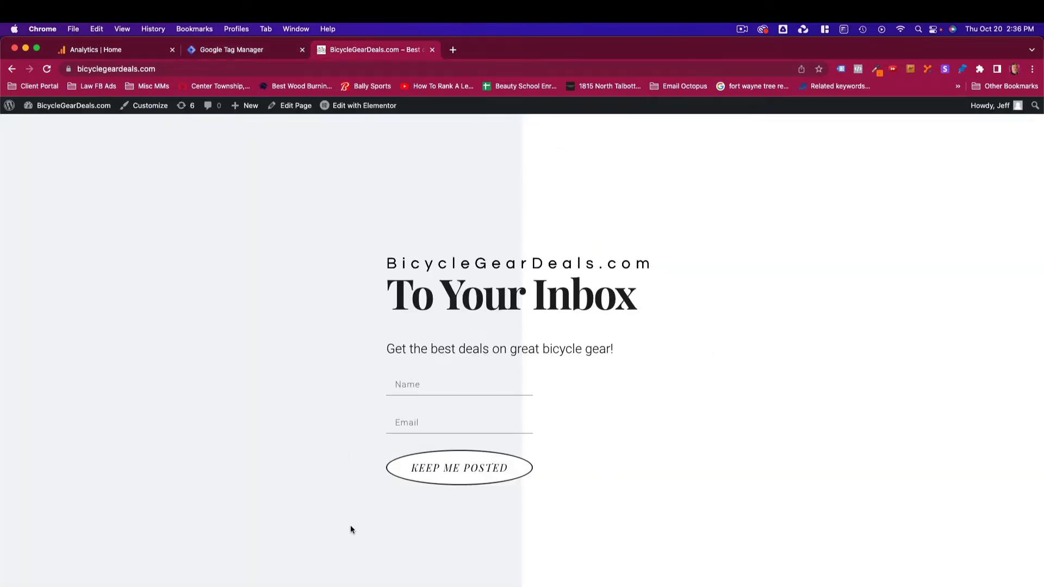
{"action": "right_click", "coordinate": [478, 471]}
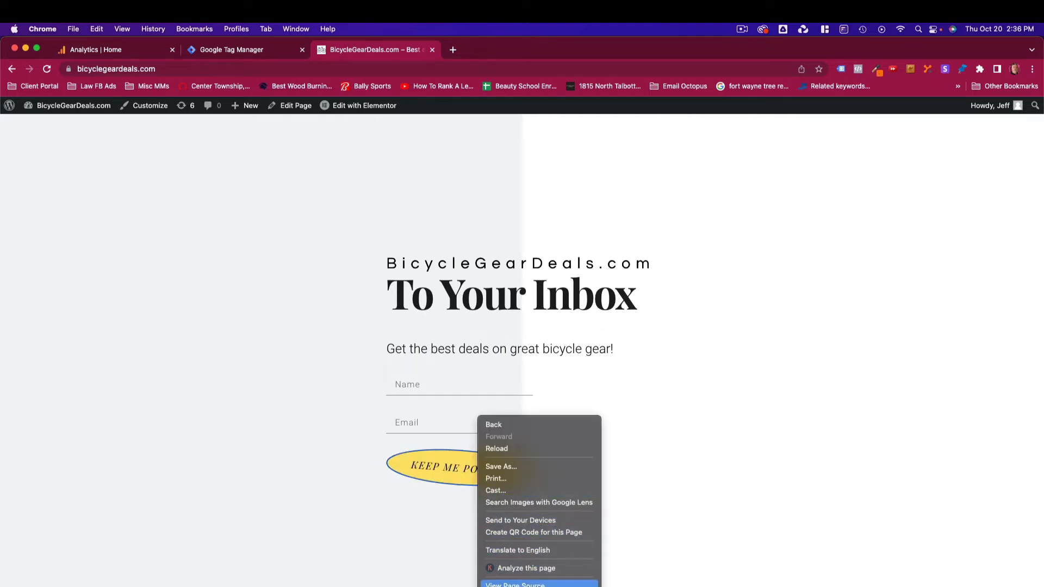
{"action": "left_click", "coordinate": [501, 586]}
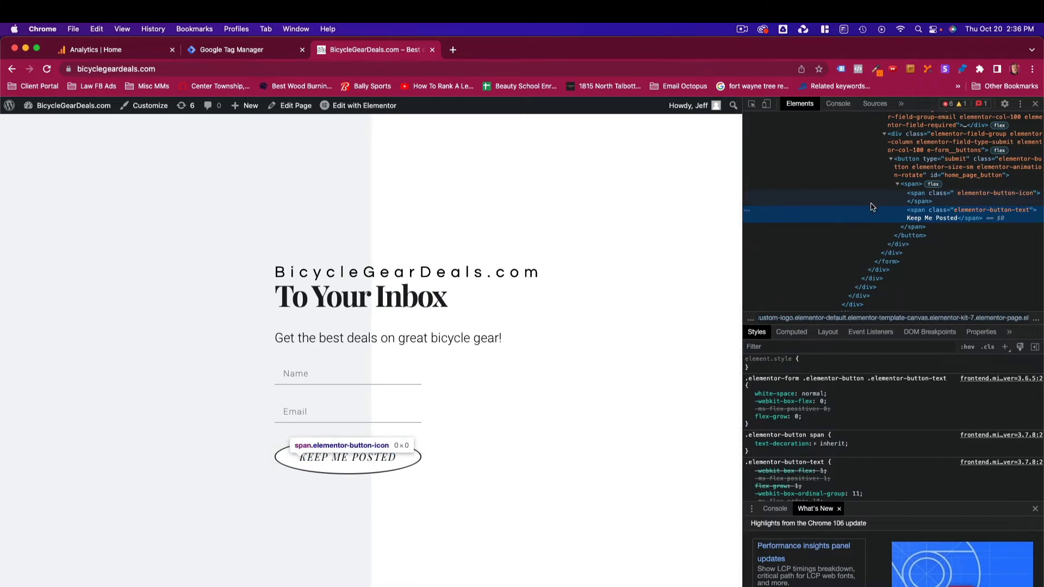
{"action": "right_click", "coordinate": [369, 461]}
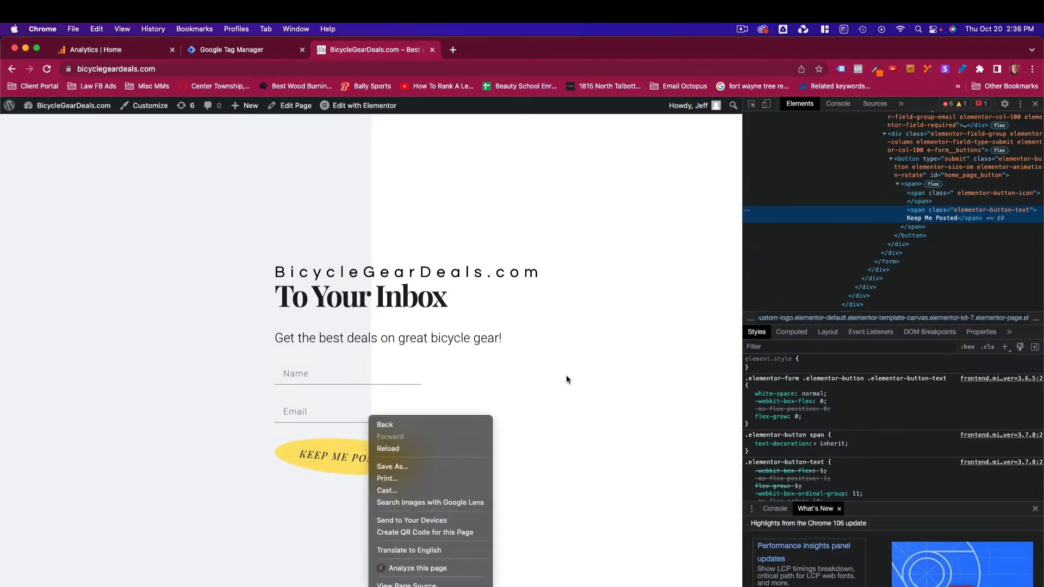
{"action": "left_click", "coordinate": [965, 182]}
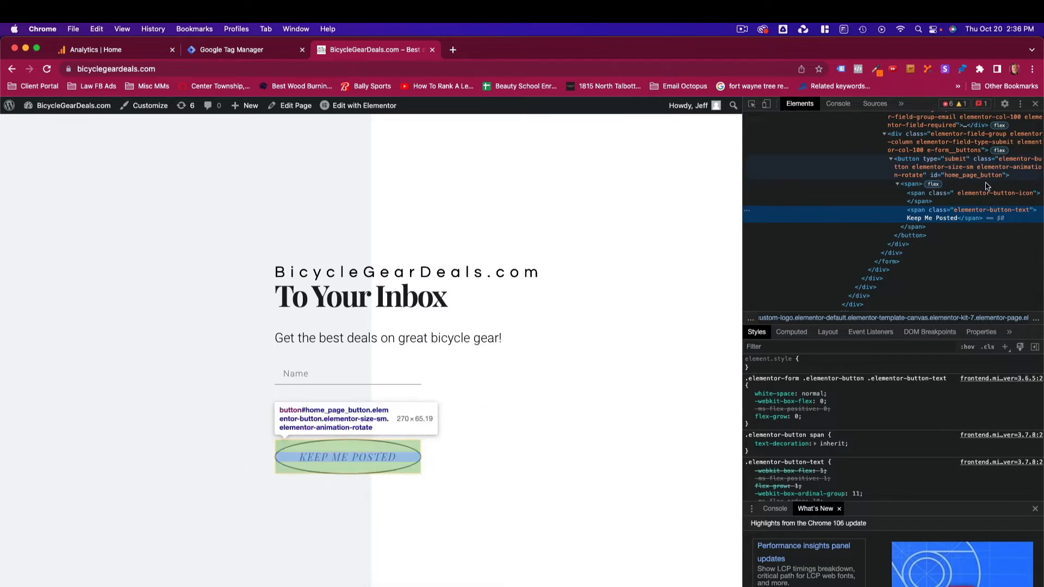
{"action": "scroll", "coordinate": [986, 189], "scroll_direction": "up", "scroll_amount": 1}
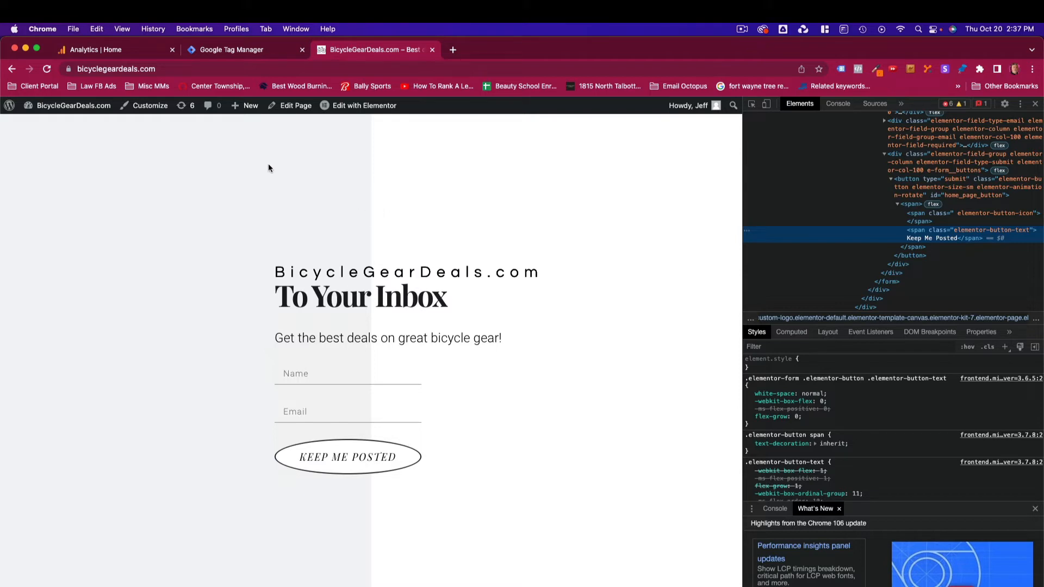
- Create a new trigger and name it Button Click Ino
{"action": "left_click", "coordinate": [221, 55]}
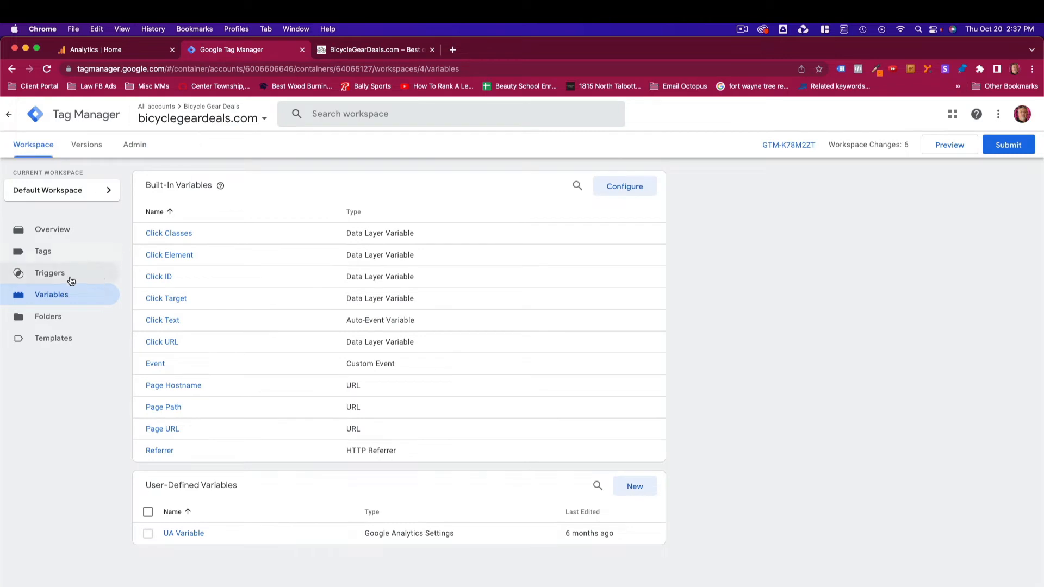
{"action": "left_click", "coordinate": [45, 278]}
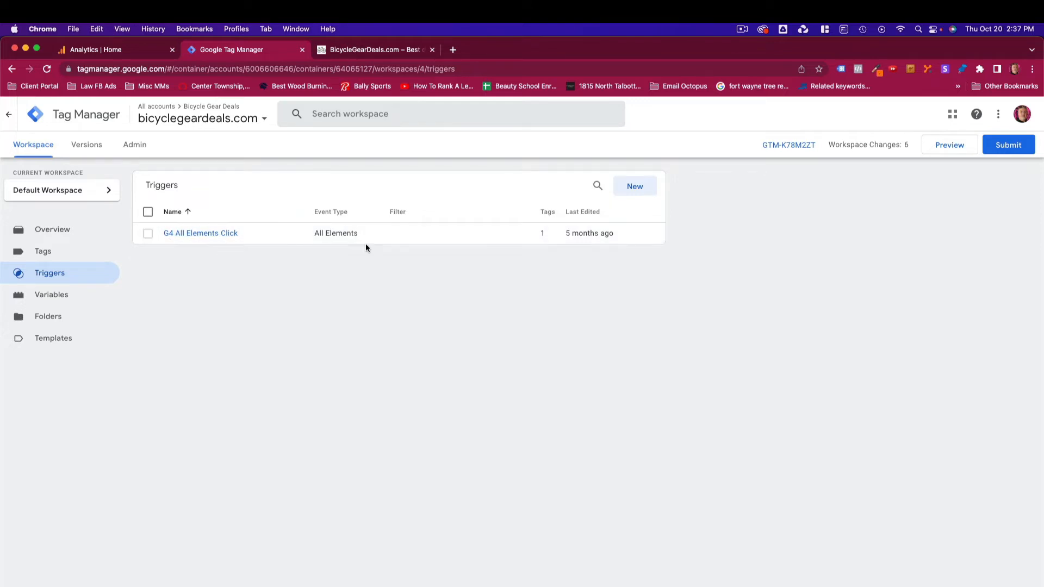
{"action": "left_click", "coordinate": [637, 187]}
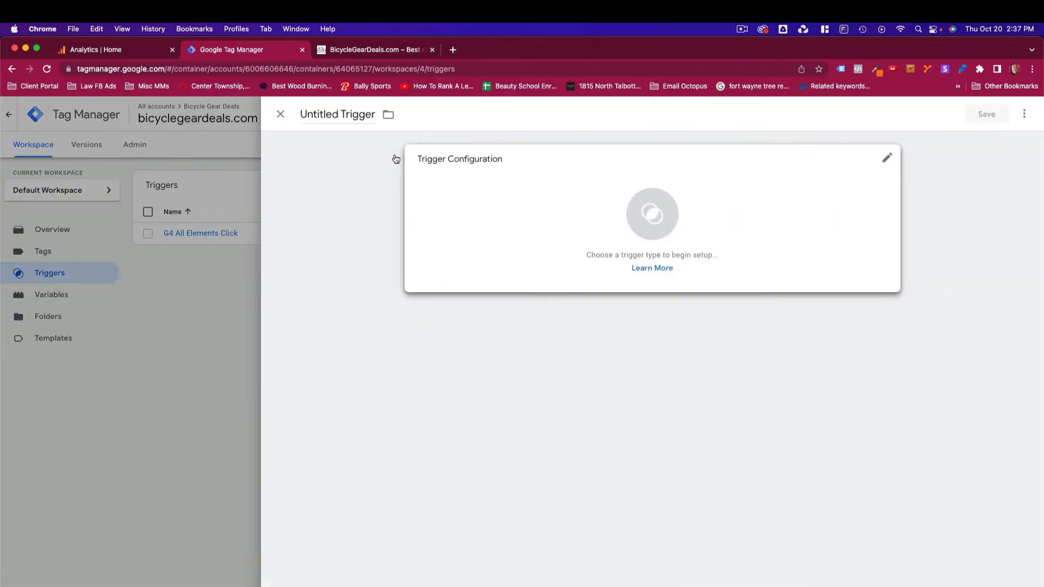
{"action": "left_click_drag", "start_coordinate": [341, 114], "coordinate": [375, 117]}
{"action": "left_click", "coordinate": [375, 117]}
{"action": "left_click", "coordinate": [375, 117]}
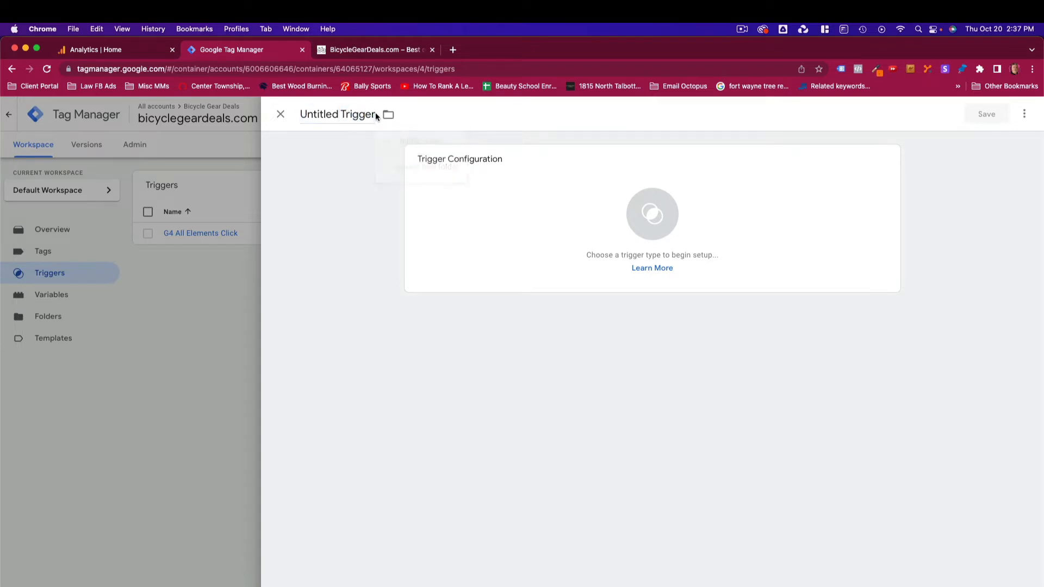
{"action": "double_click", "coordinate": [309, 115]}
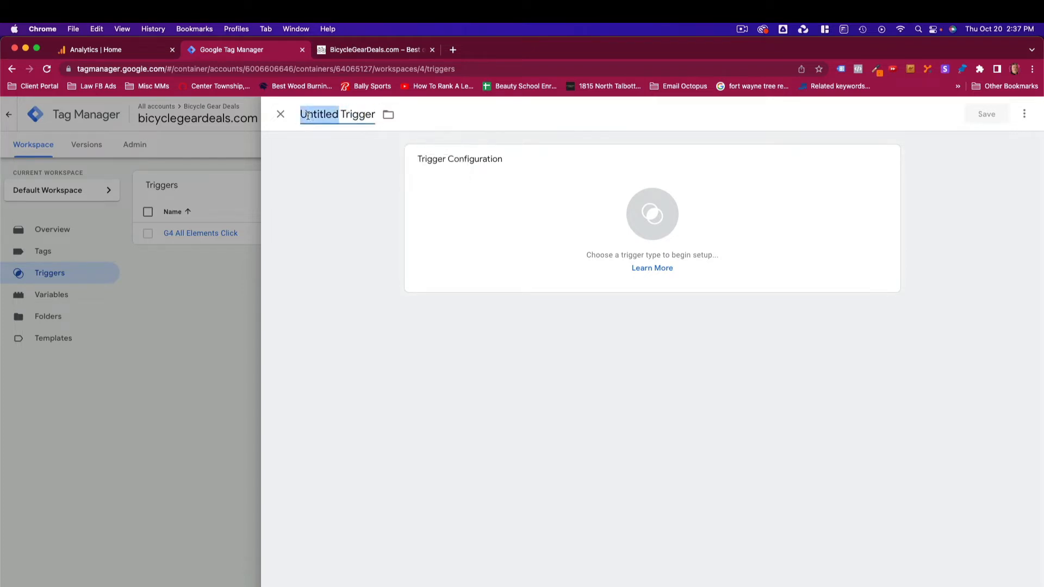
{"action": "left_click", "coordinate": [304, 115]}
{"action": "left_click_drag", "start_coordinate": [303, 115], "coordinate": [385, 116]}
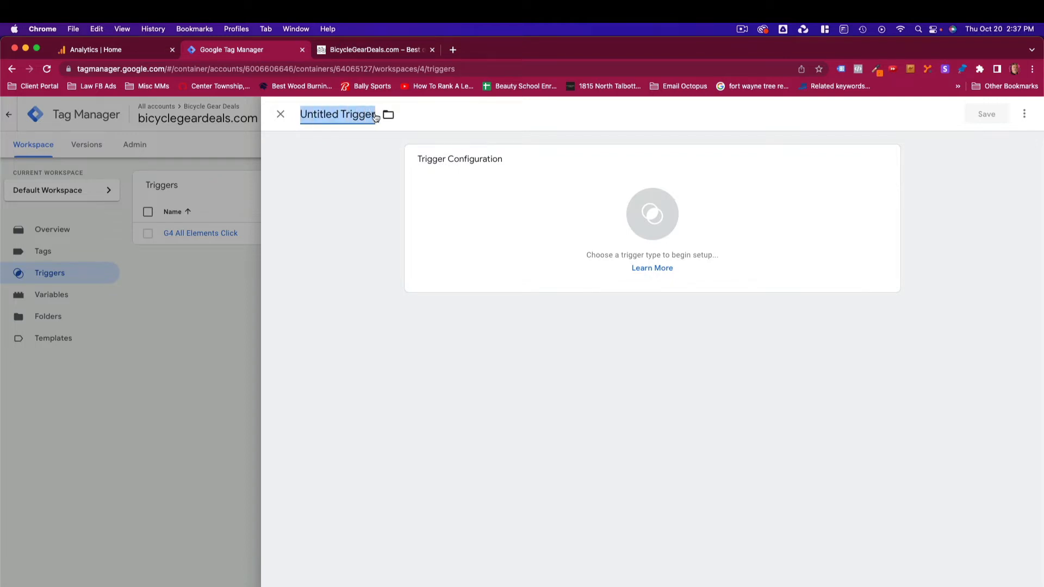
{"action": "type", "text": "B"}
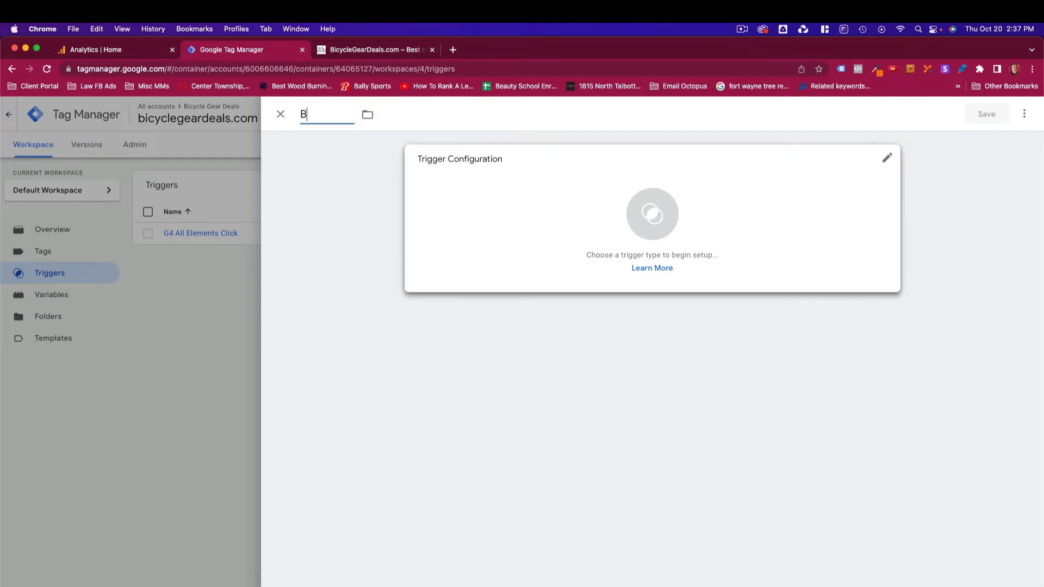
{"action": "type", "text": "utton Click Ind"}
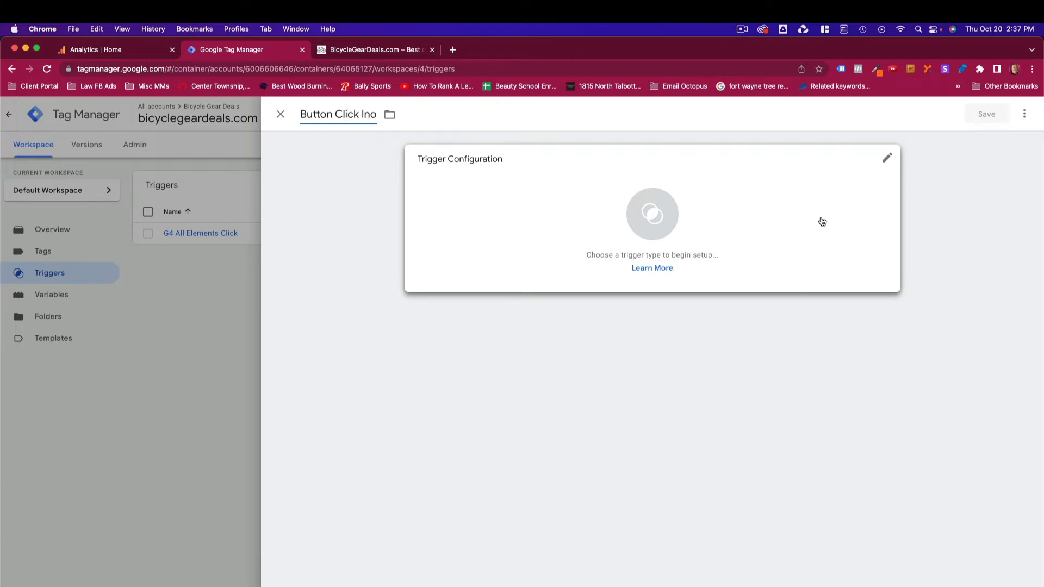
- Set the trigger type to Click - All Elements firing on all clicks, and save the trigger
{"action": "left_click", "coordinate": [887, 163]}
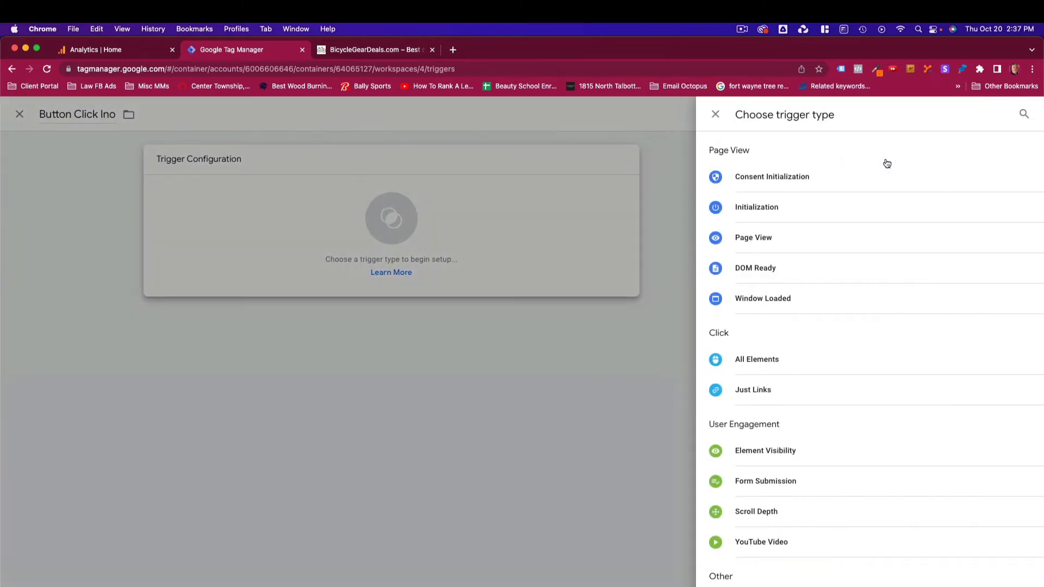
{"action": "left_click", "coordinate": [760, 363]}
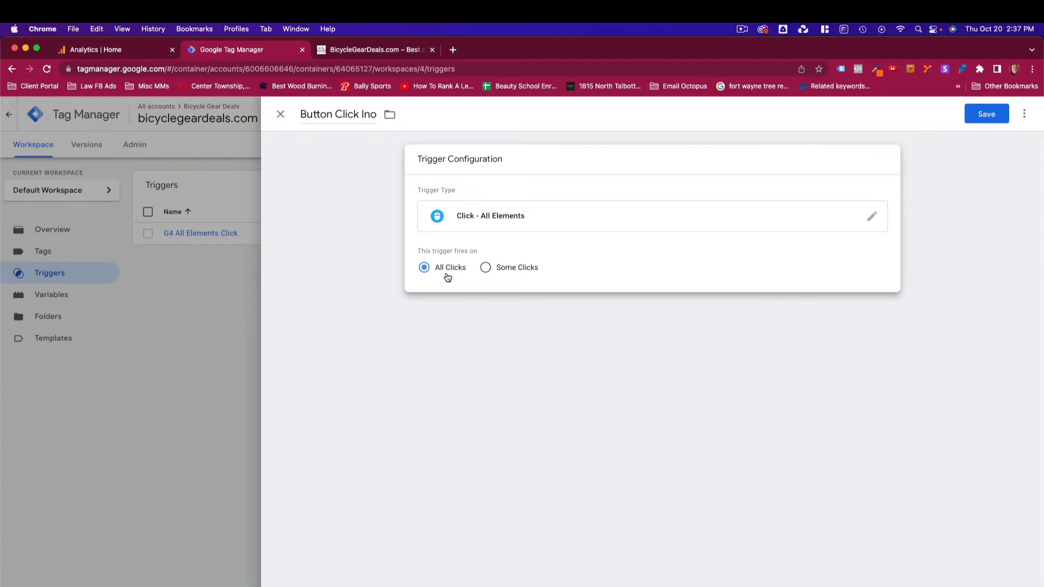
{"action": "left_click", "coordinate": [984, 113]}
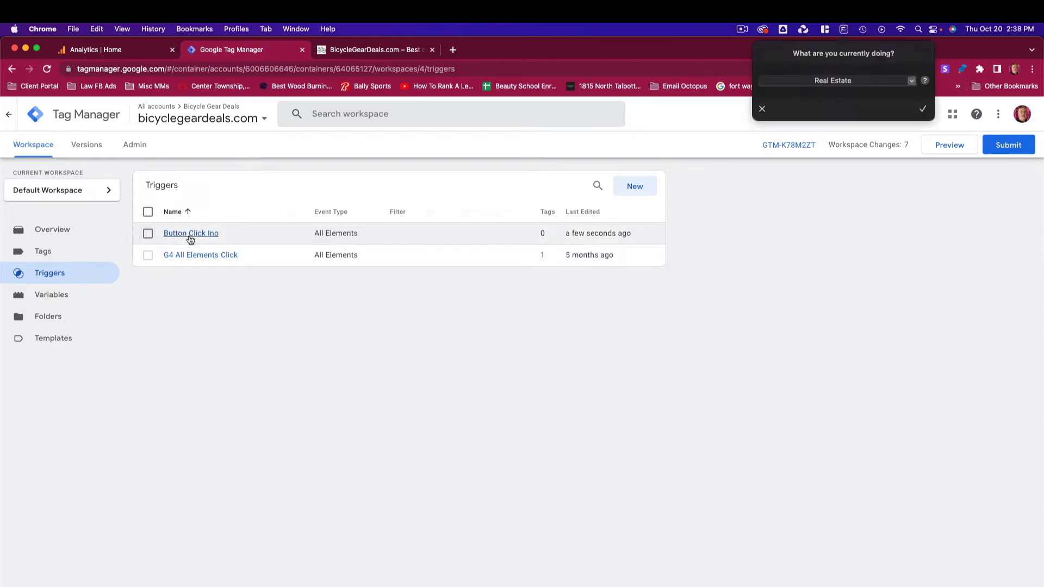
{"action": "left_click", "coordinate": [761, 108]}
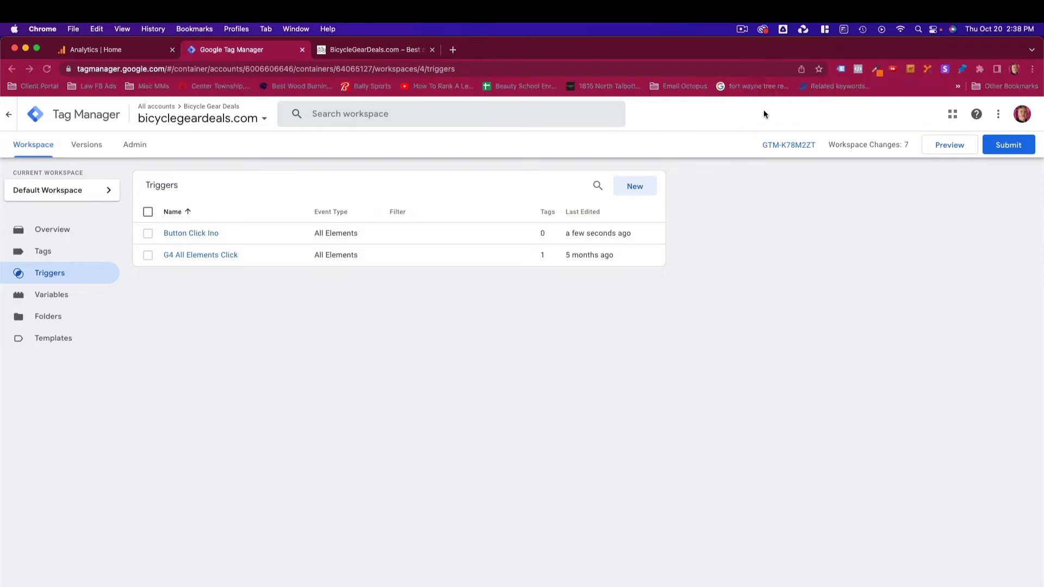
{"action": "left_click", "coordinate": [56, 230]}
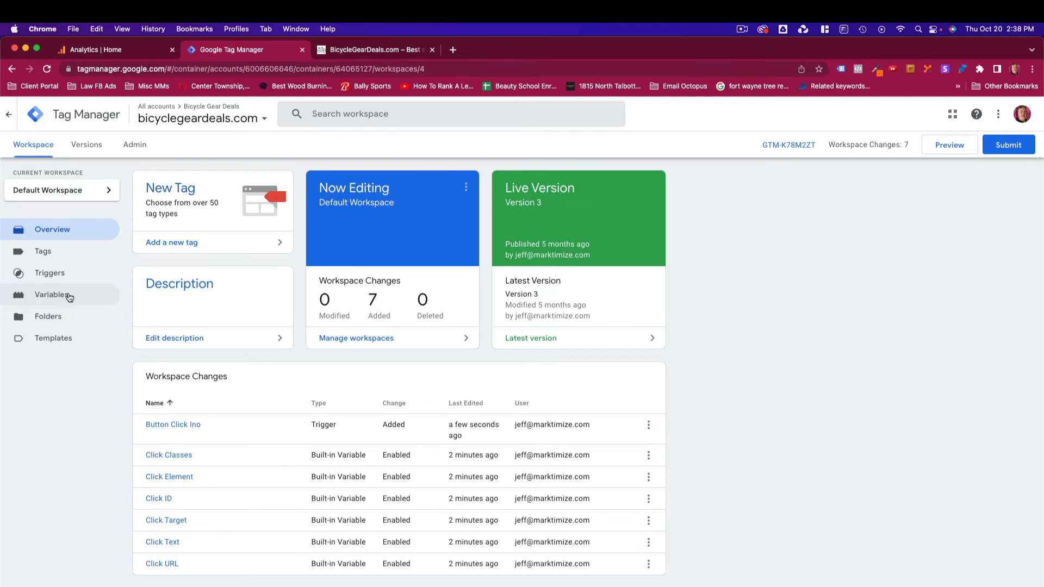
{"action": "left_click", "coordinate": [949, 150]}
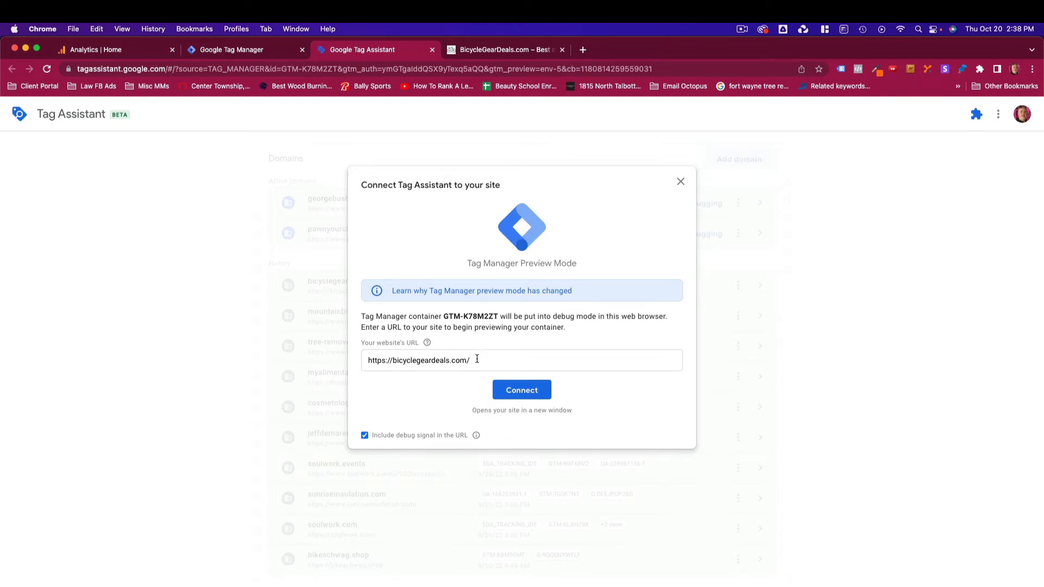
{"action": "left_click", "coordinate": [500, 49]}
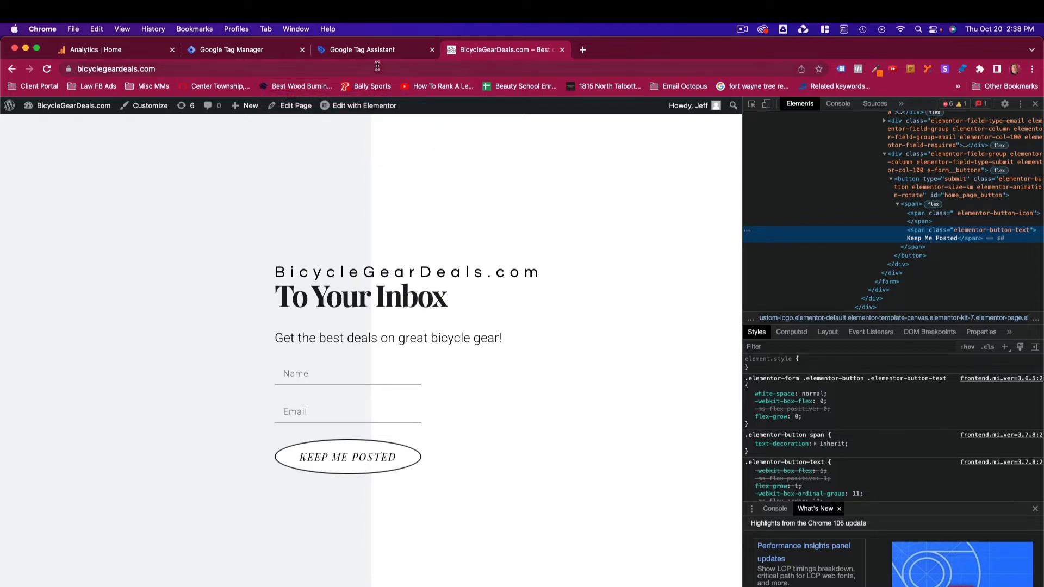
{"action": "left_click", "coordinate": [362, 52]}
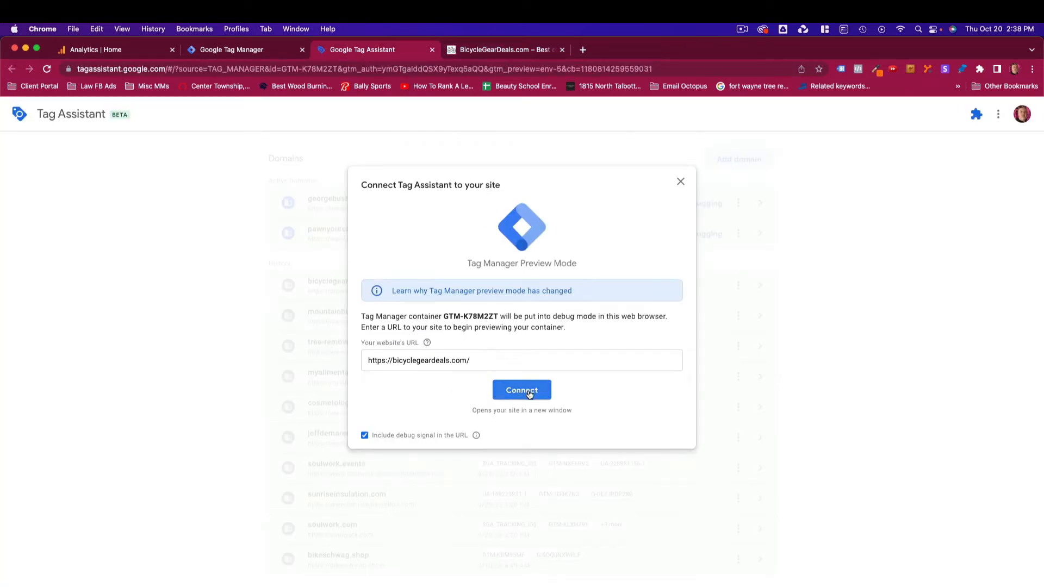
{"action": "left_click", "coordinate": [529, 393]}
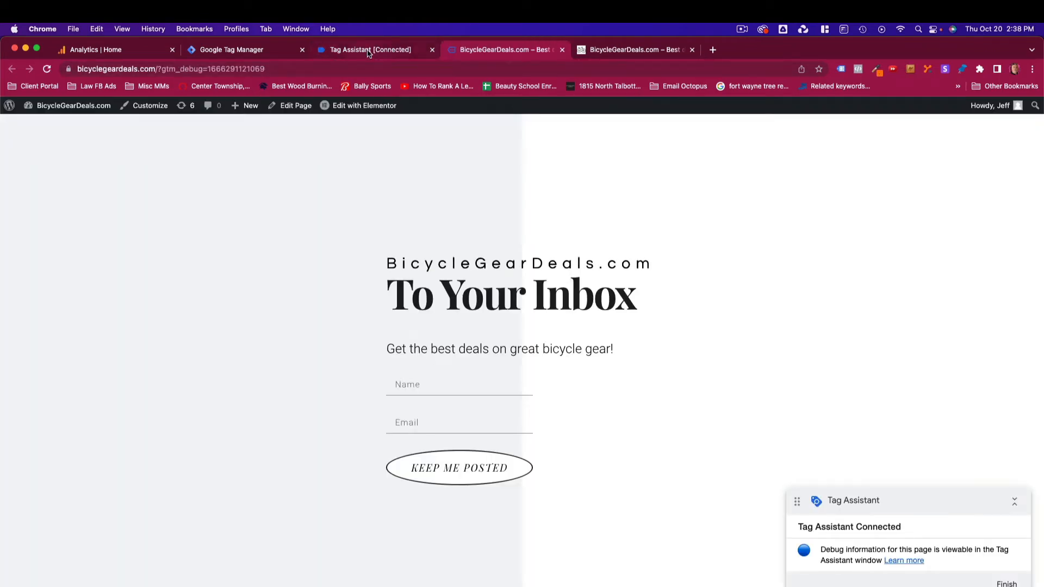
{"action": "left_click", "coordinate": [374, 50]}
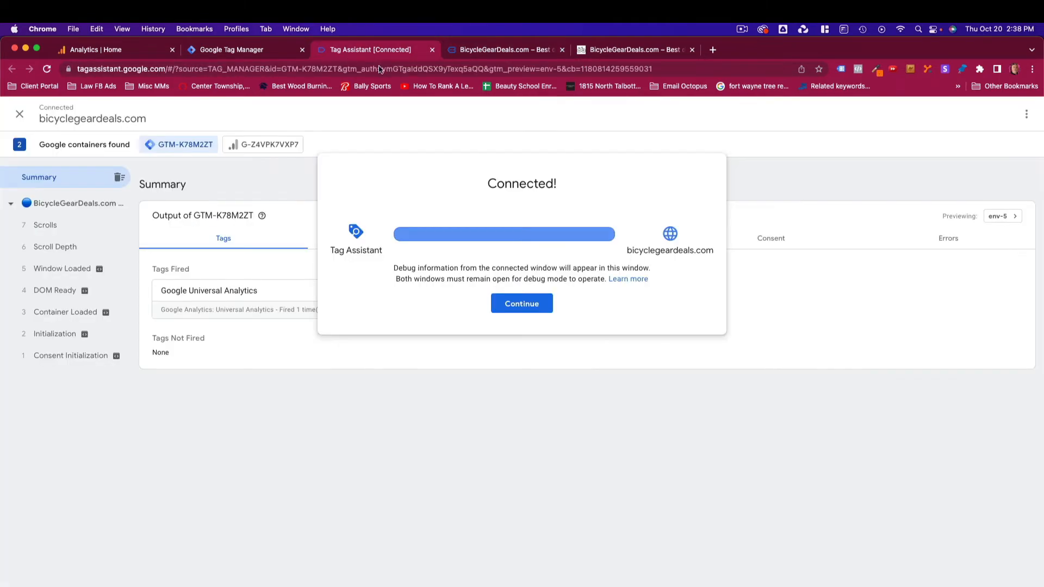
{"action": "left_click", "coordinate": [521, 304]}
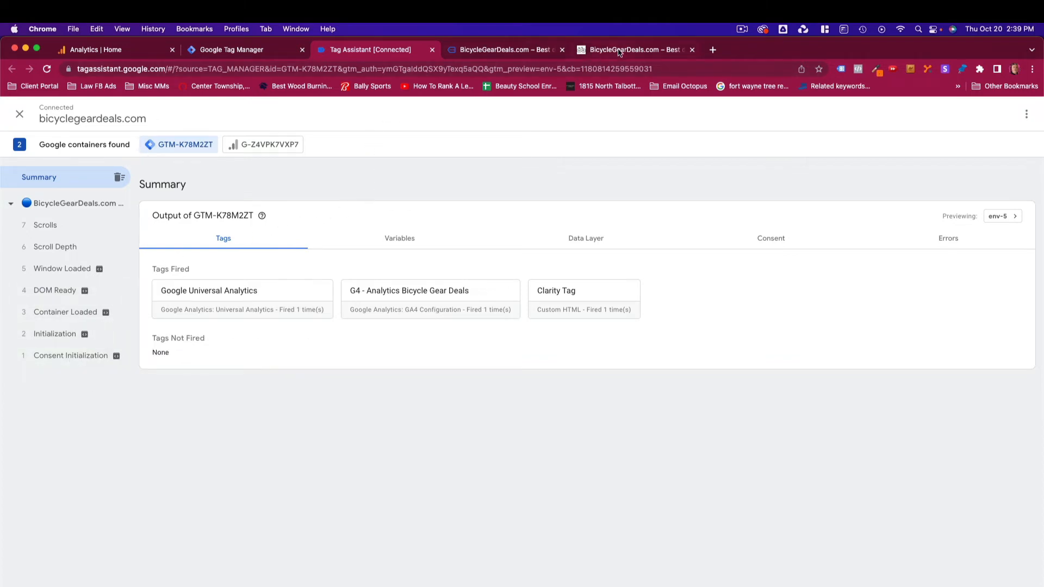
- On the website, fill in the signup form with a name and e-mail address and submit it with the Keep Me Posted button
{"action": "left_click", "coordinate": [506, 50]}
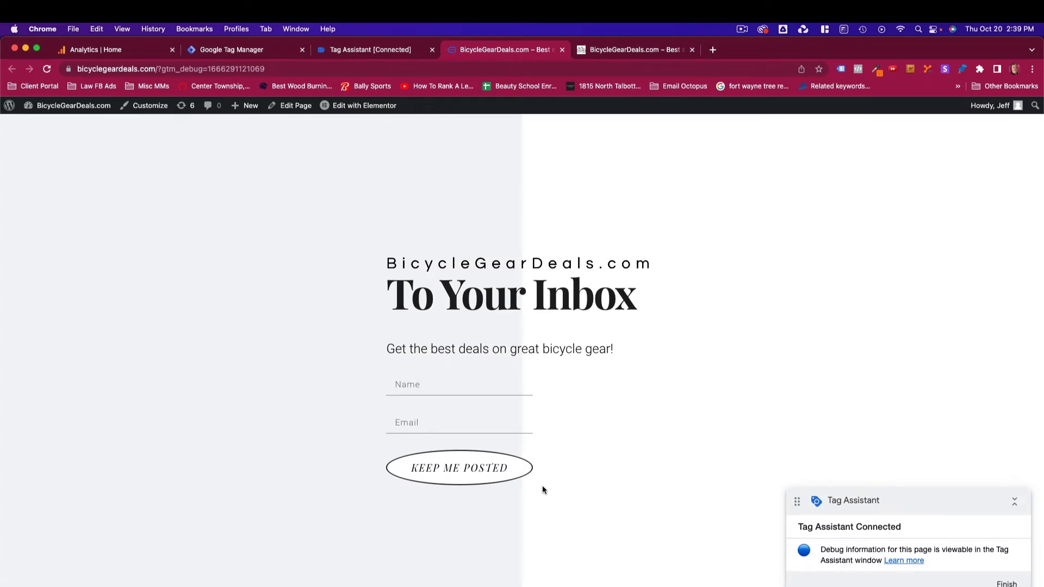
{"action": "left_click", "coordinate": [477, 470]}
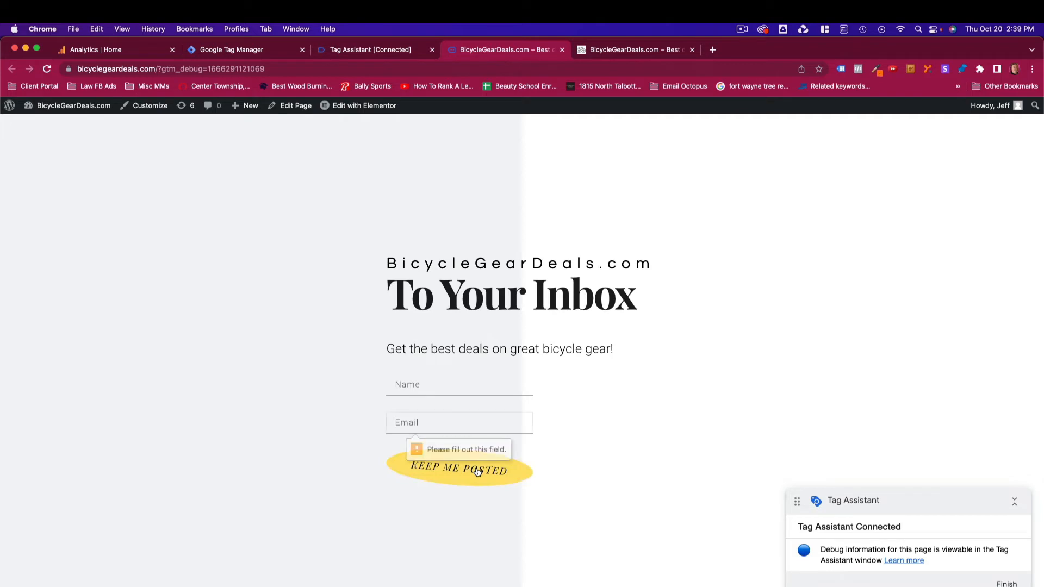
{"action": "left_click", "coordinate": [426, 384]}
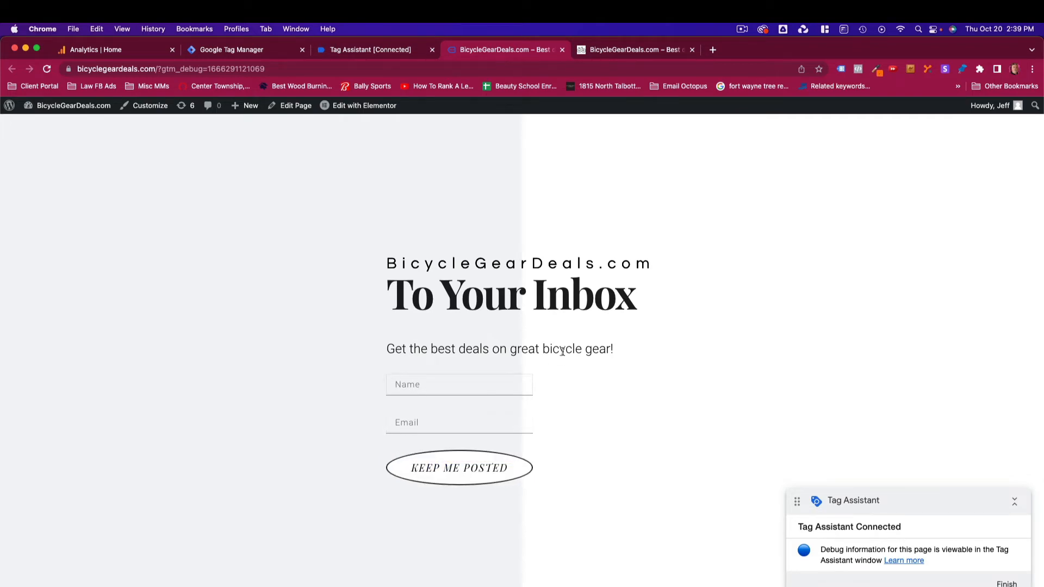
{"action": "type", "text": "Jeff"}
{"action": "key", "text": "Tab"}
{"action": "type", "text": "Email@Email.Com"}
{"action": "left_click", "coordinate": [454, 470]}
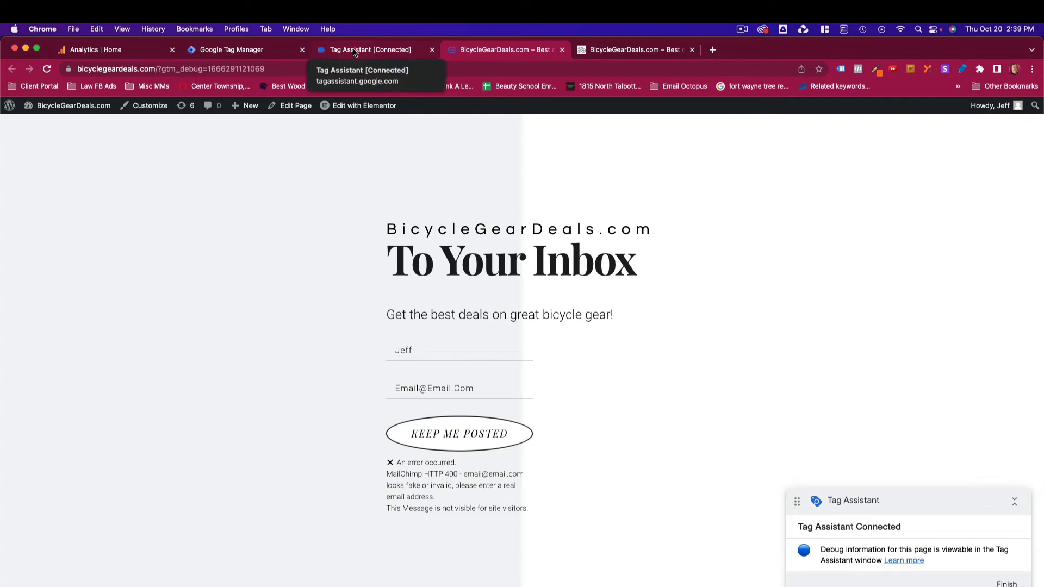
- Examine the variables recorded in Tag Assistant for the Keep Me Posted click event
{"action": "left_click", "coordinate": [354, 50]}
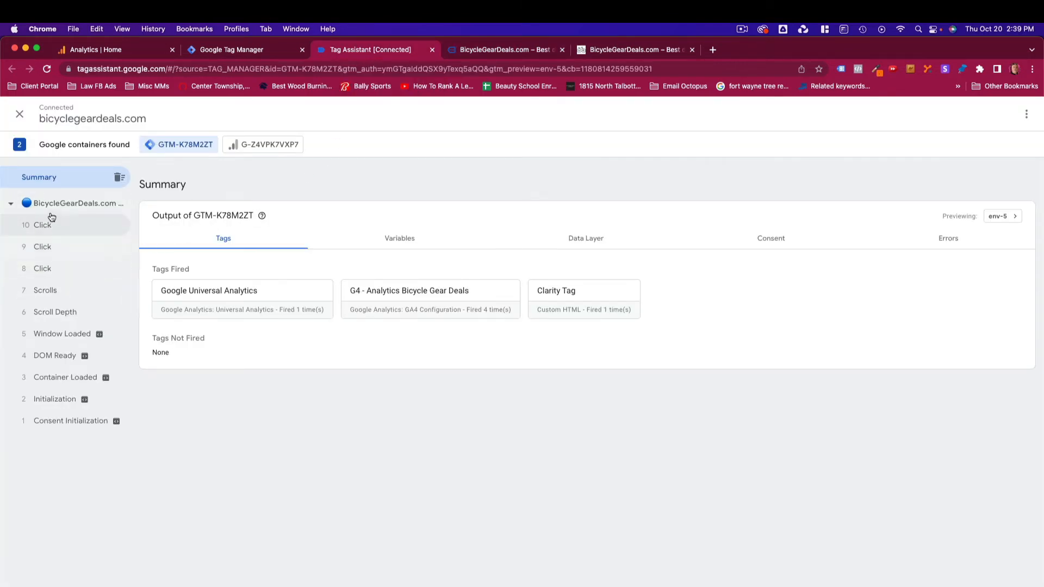
{"action": "left_click", "coordinate": [43, 269]}
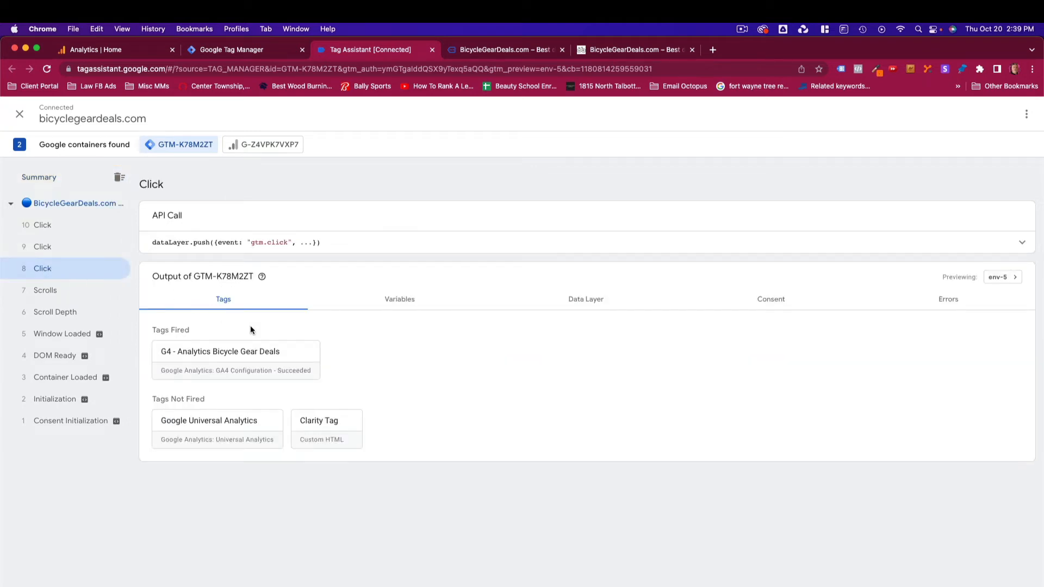
{"action": "left_click", "coordinate": [407, 302]}
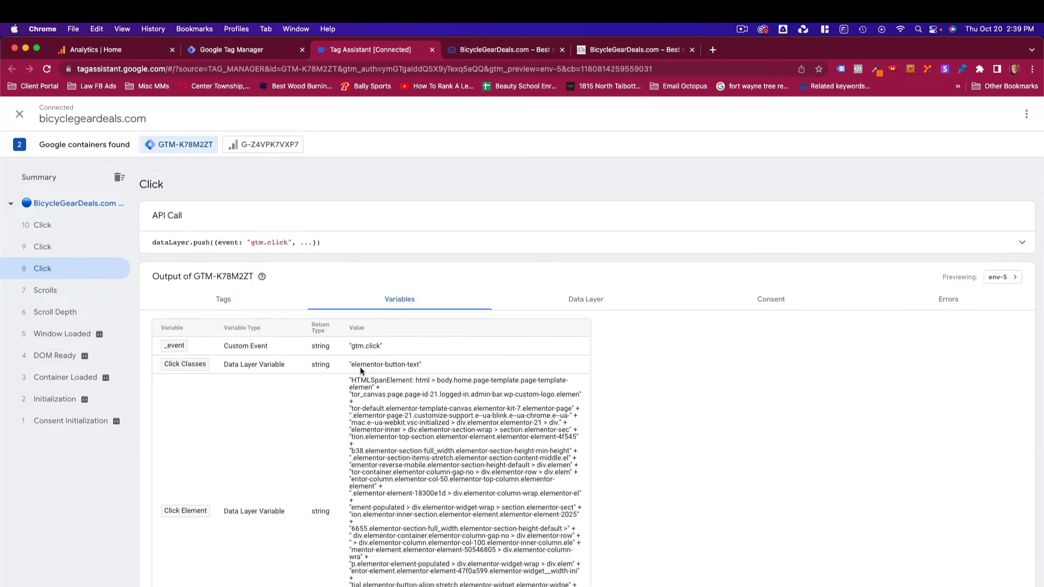
{"action": "scroll", "coordinate": [360, 367], "scroll_direction": "down", "scroll_amount": 3}
{"action": "scroll", "coordinate": [361, 370], "scroll_direction": "down", "scroll_amount": 1}
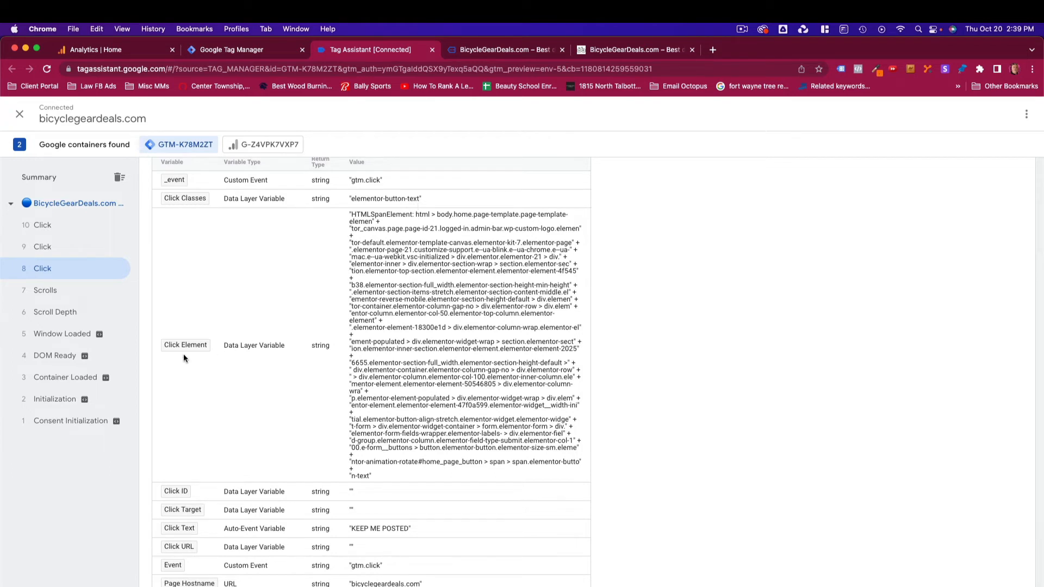
{"action": "scroll", "coordinate": [210, 360], "scroll_direction": "down", "scroll_amount": 3}
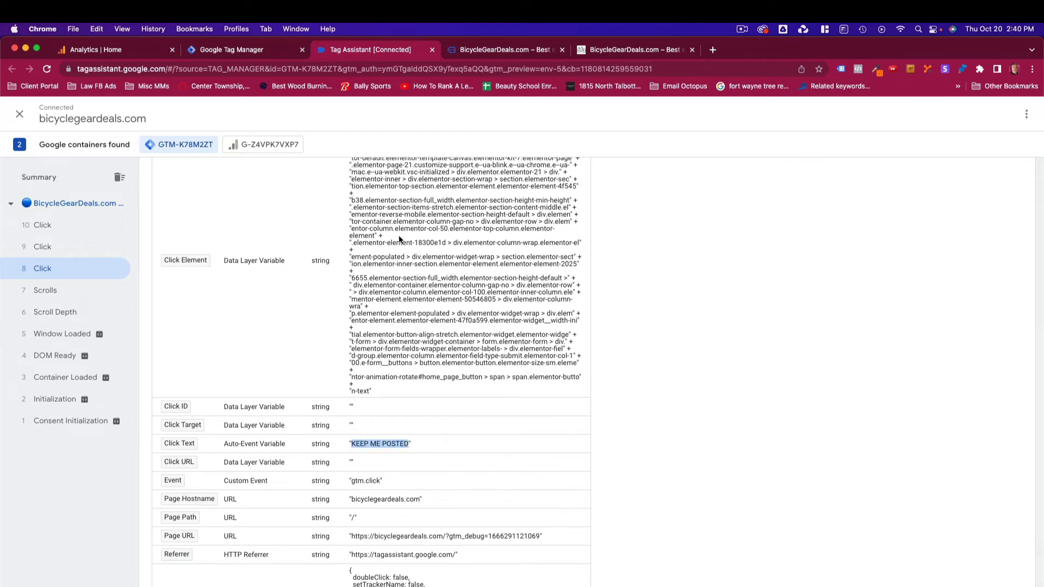
- Create a new tag in Tag Manager and name it Button Click Element KEEP ME POSTED
{"action": "left_click", "coordinate": [243, 53]}
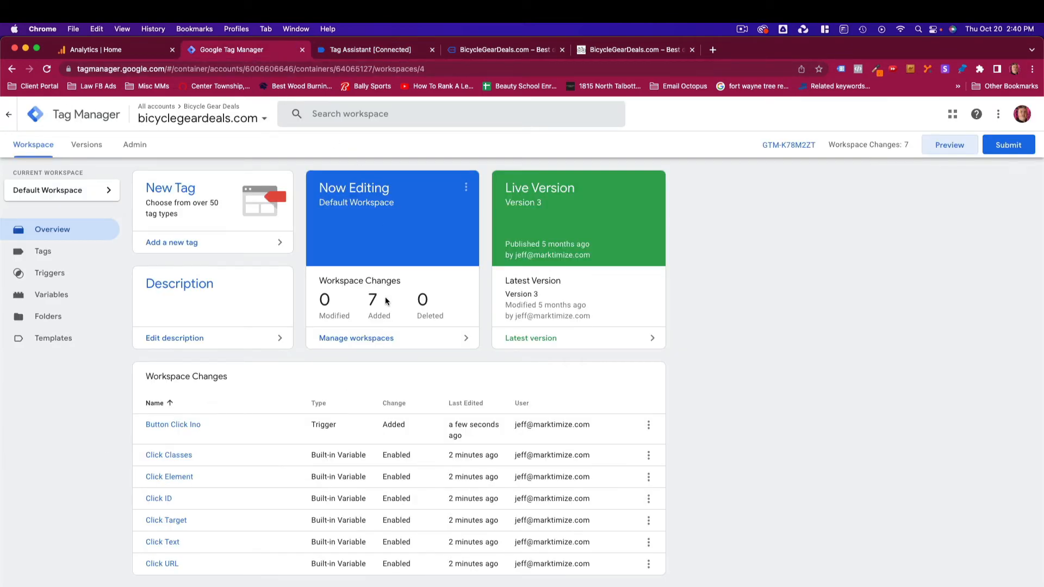
{"action": "left_click", "coordinate": [44, 256]}
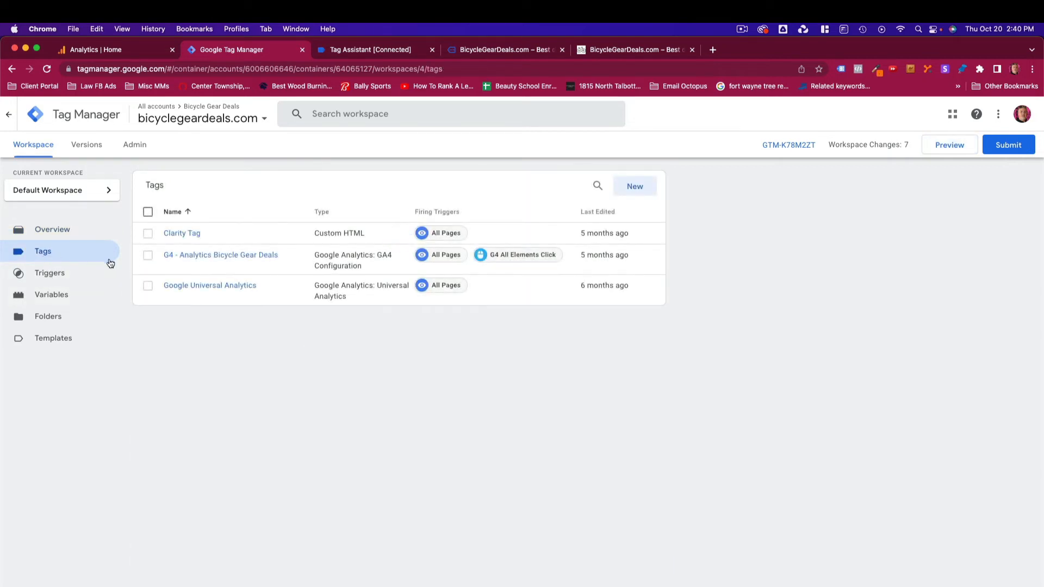
{"action": "left_click", "coordinate": [637, 187]}
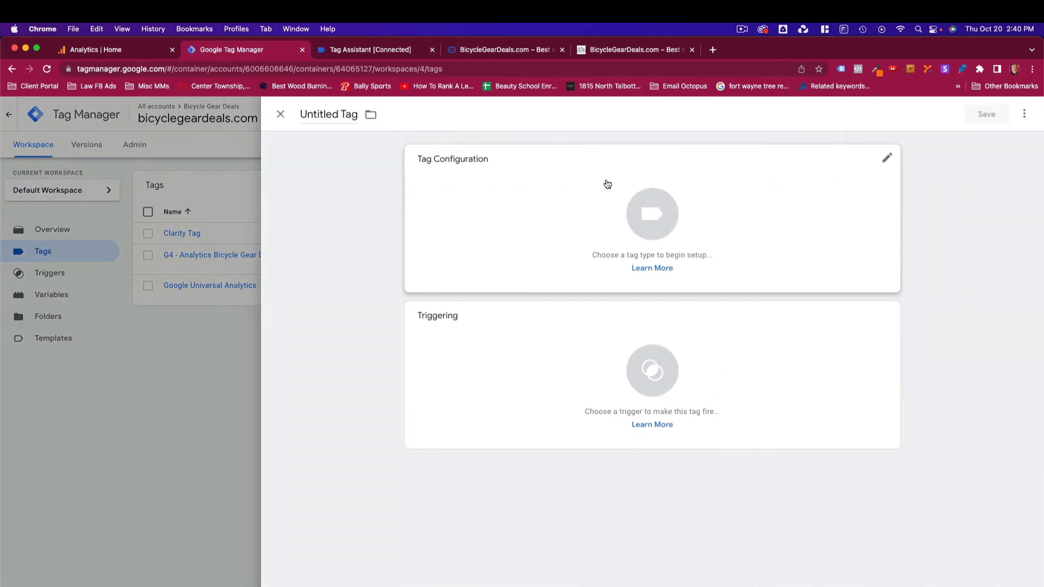
{"action": "left_click", "coordinate": [303, 114]}
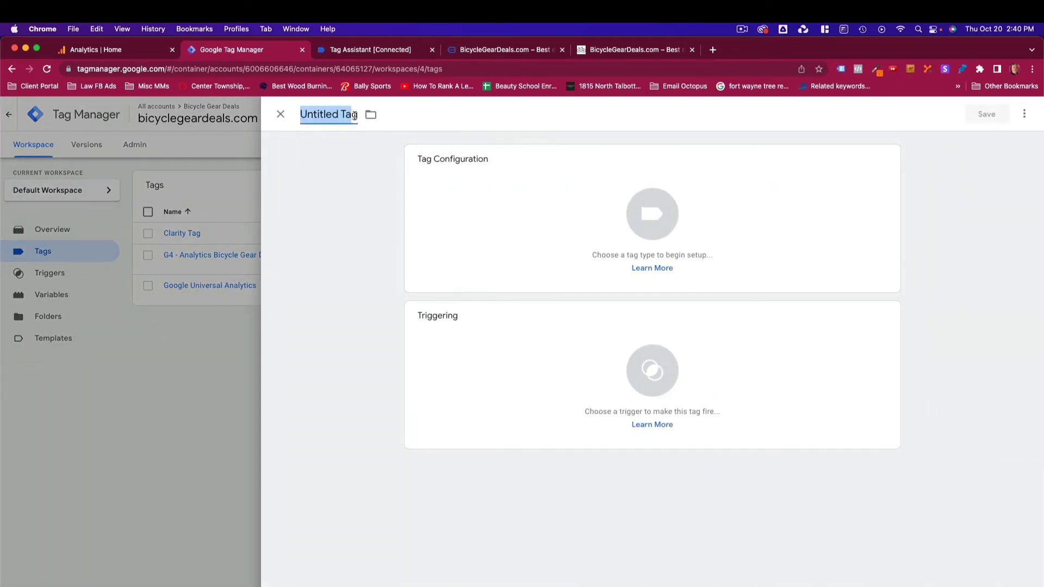
{"action": "type", "text": "B"}
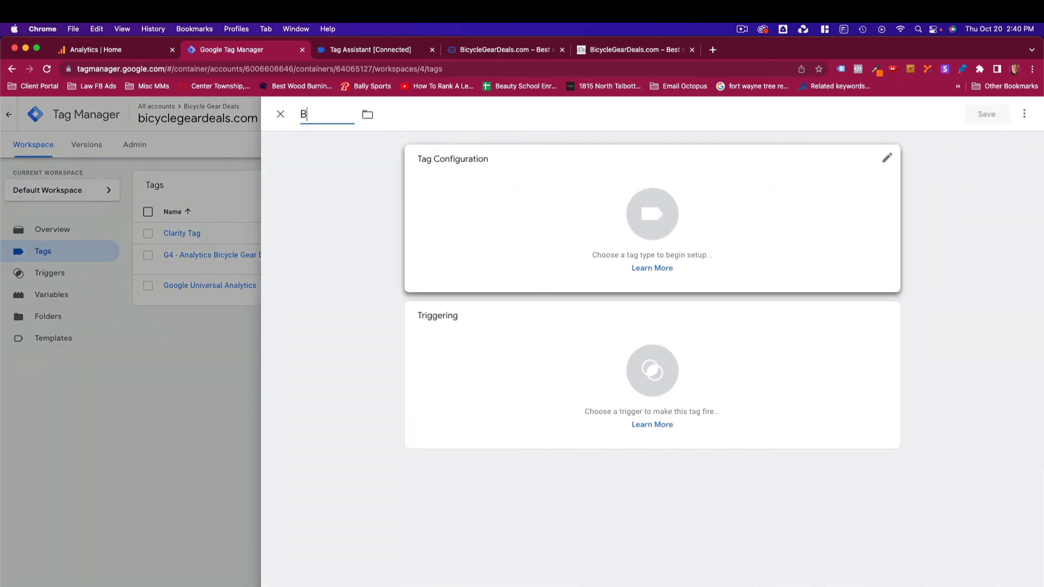
{"action": "type", "text": "utton Click Element"}
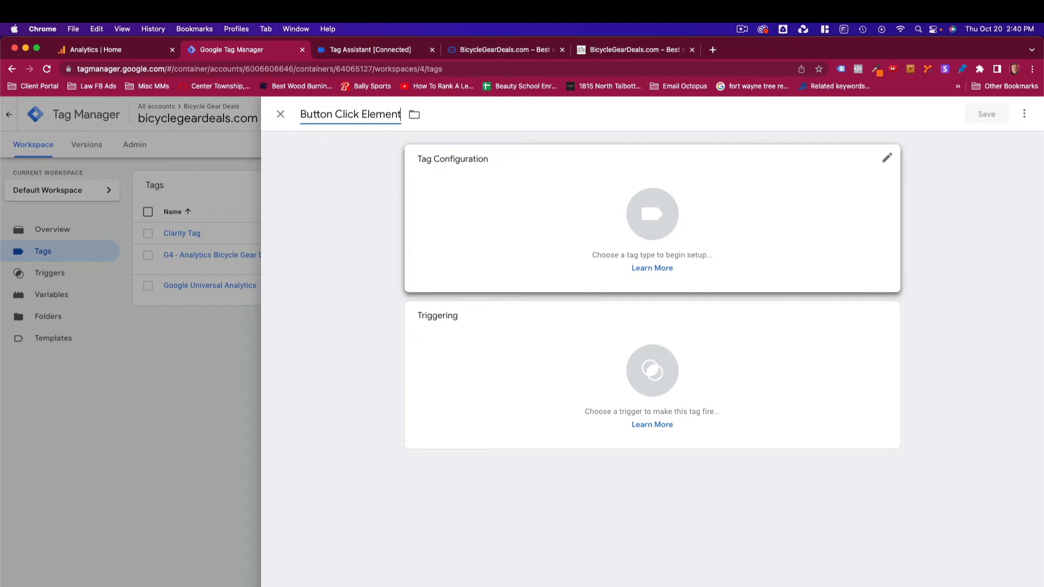
{"action": "type", "text": " KEEP ME POSTED"}
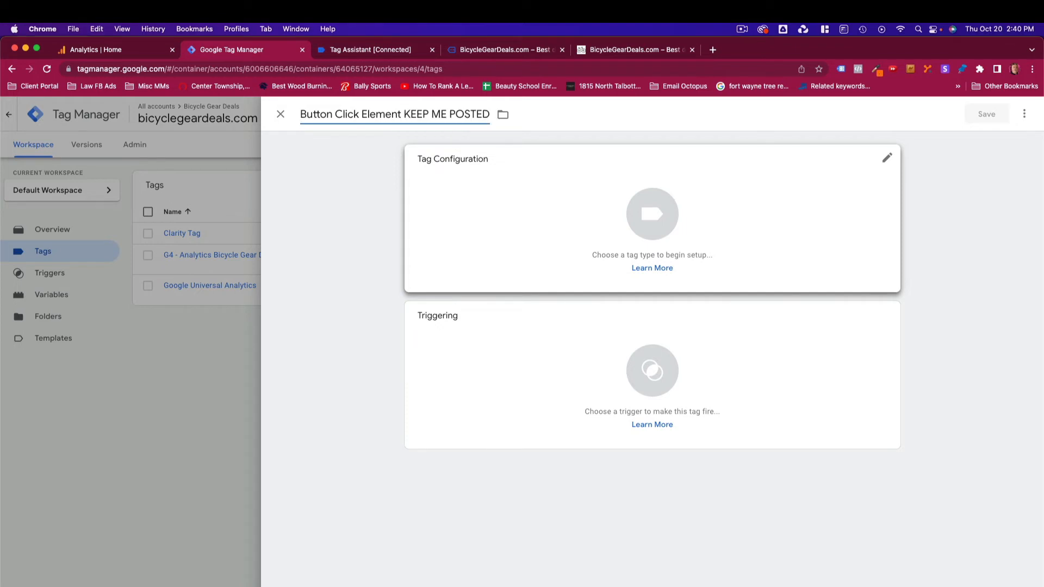
- Set the tag type to Google Analytics: GA4 Event using the G4 - Analytics Bicycle Gear Deals configuration tag
{"action": "left_click", "coordinate": [887, 161]}
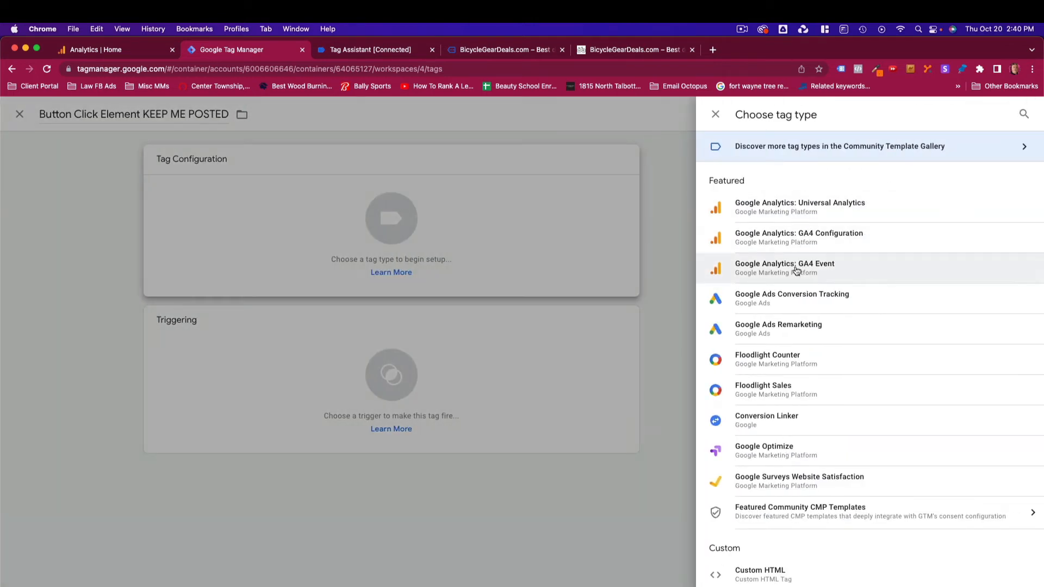
{"action": "left_click", "coordinate": [795, 269]}
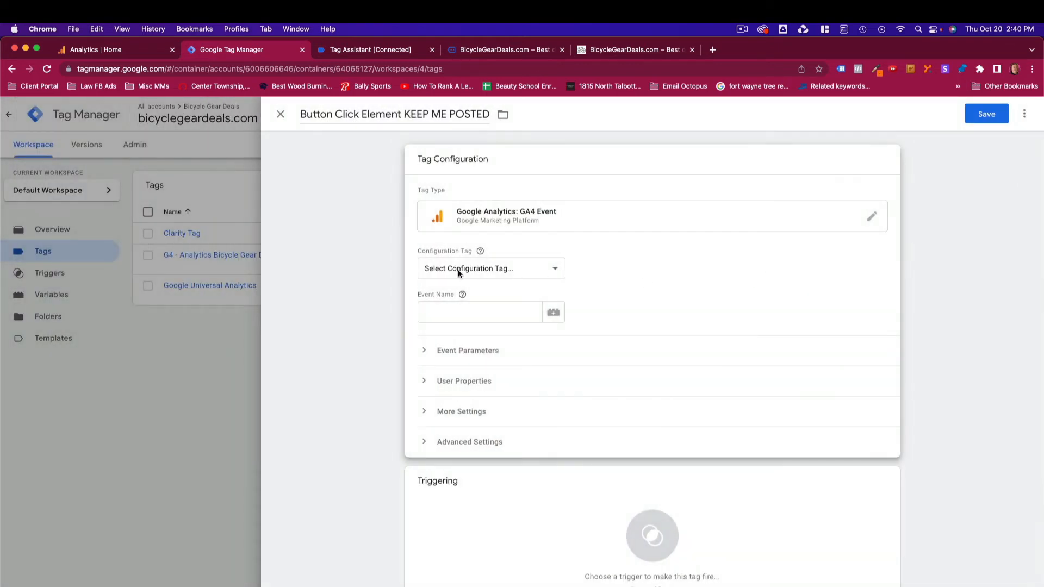
{"action": "left_click", "coordinate": [556, 267]}
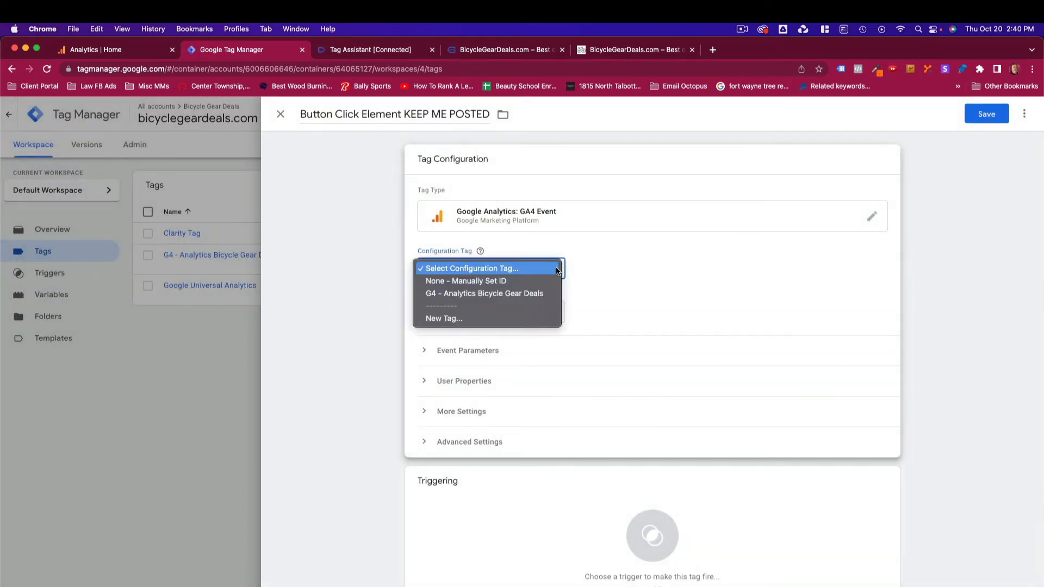
{"action": "left_click", "coordinate": [481, 294]}
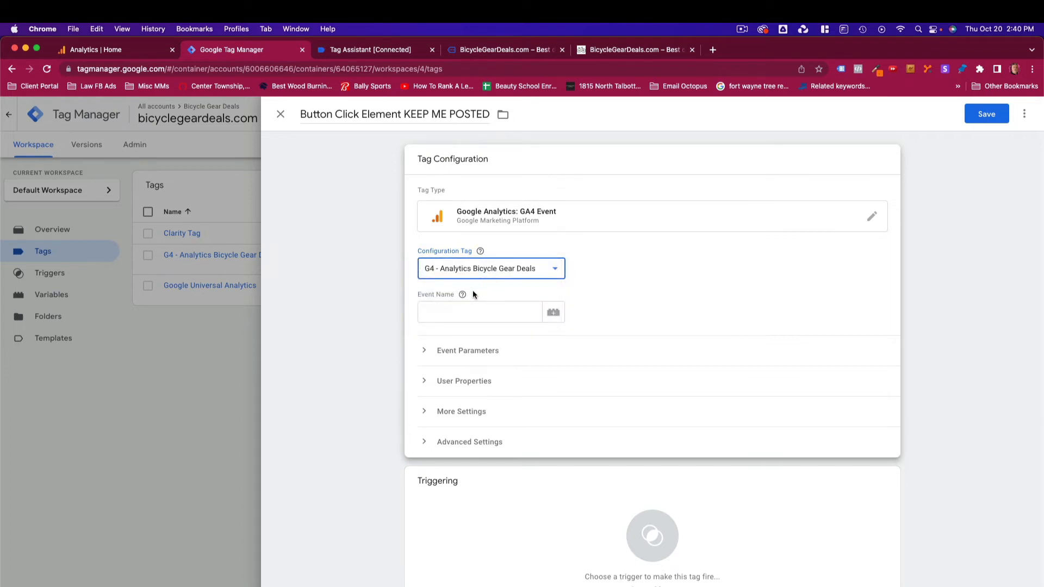
- Set the tag's event name to Keep_Me_Posted
{"action": "left_click", "coordinate": [463, 313]}
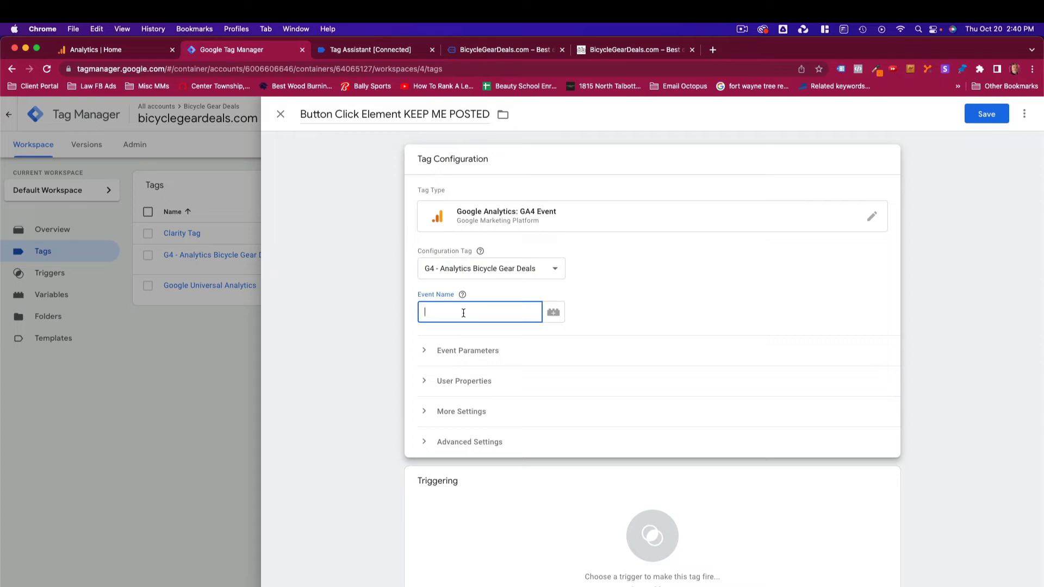
{"action": "type", "text": "Keep_Me_pos"}
{"action": "key", "text": "BackSpace"}
{"action": "type", "text": "Posted"}
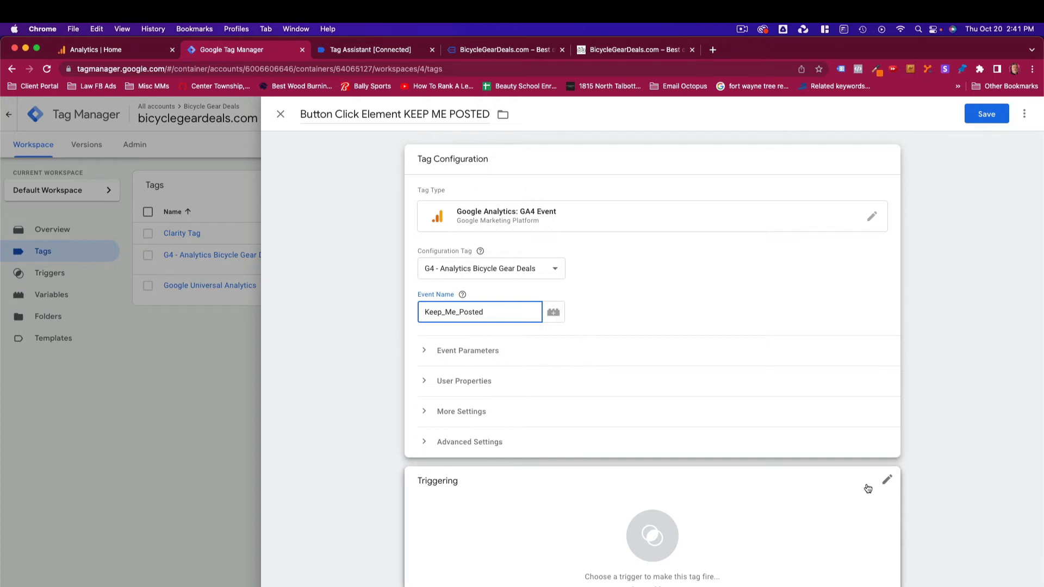
- Create a new trigger for the tag and name it Keep Me Posted Button Click Trigger
{"action": "left_click", "coordinate": [887, 482]}
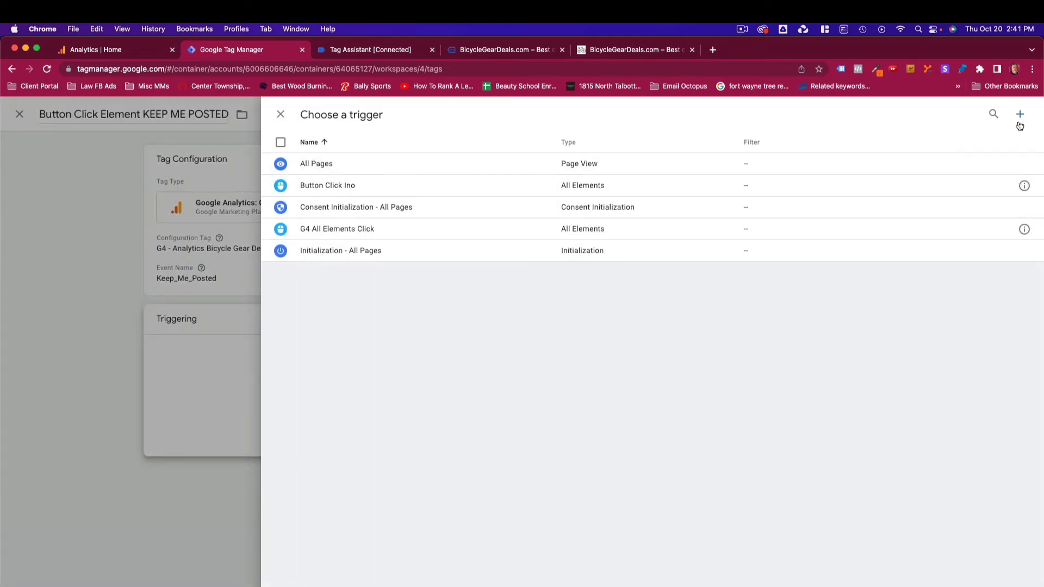
{"action": "left_click", "coordinate": [1020, 114]}
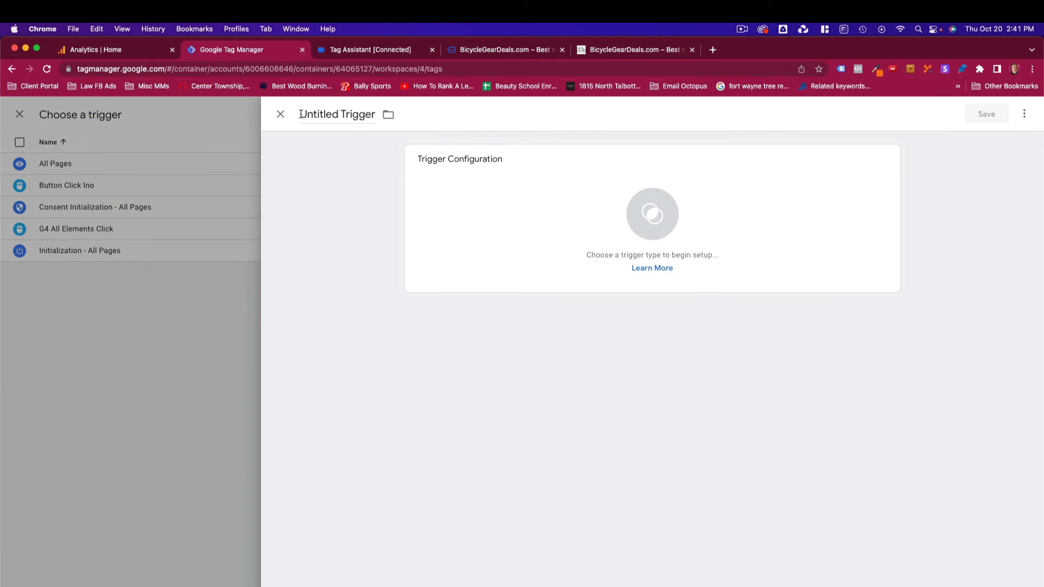
{"action": "left_click_drag", "start_coordinate": [300, 114], "coordinate": [385, 115]}
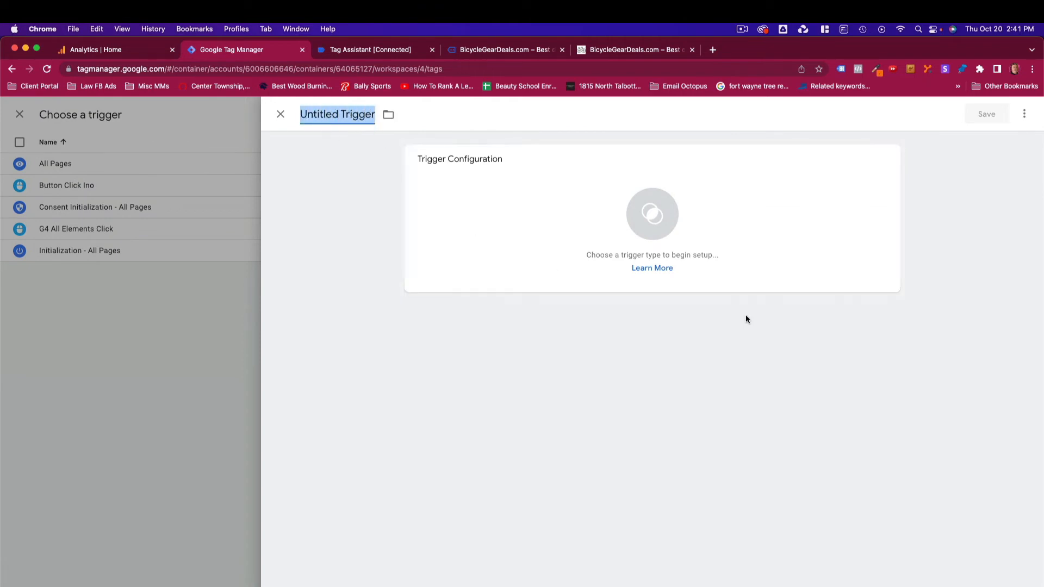
{"action": "key", "text": "BackSpace"}
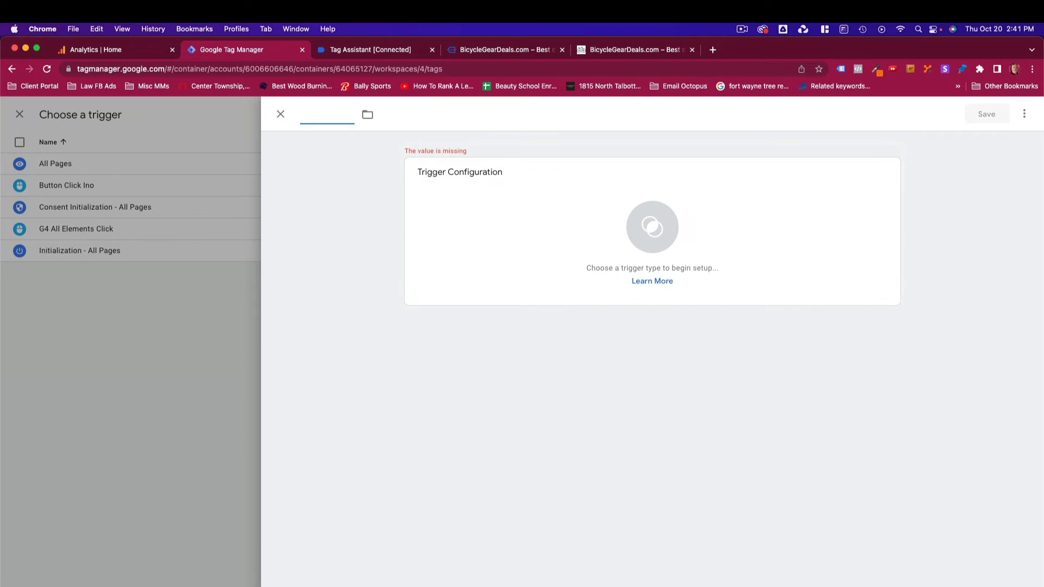
{"action": "type", "text": "Keep Me"}
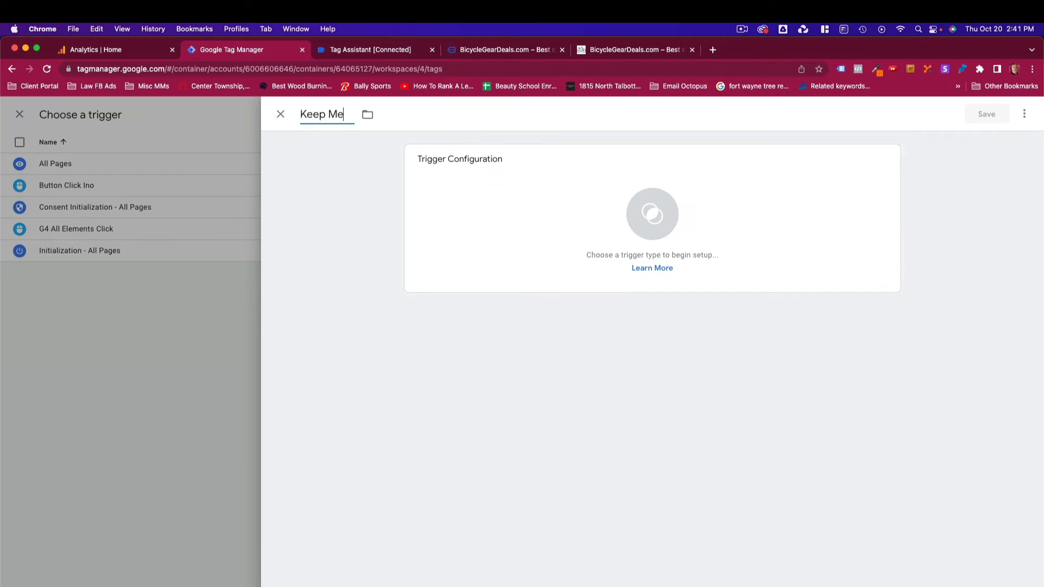
{"action": "type", "text": " Posted Button Click"}
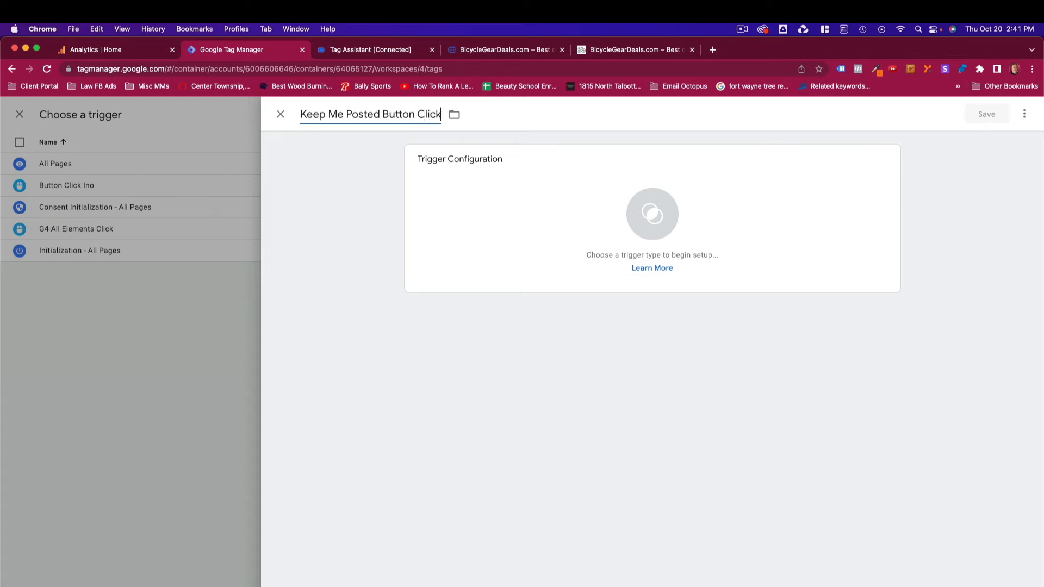
{"action": "type", "text": " Trigger"}
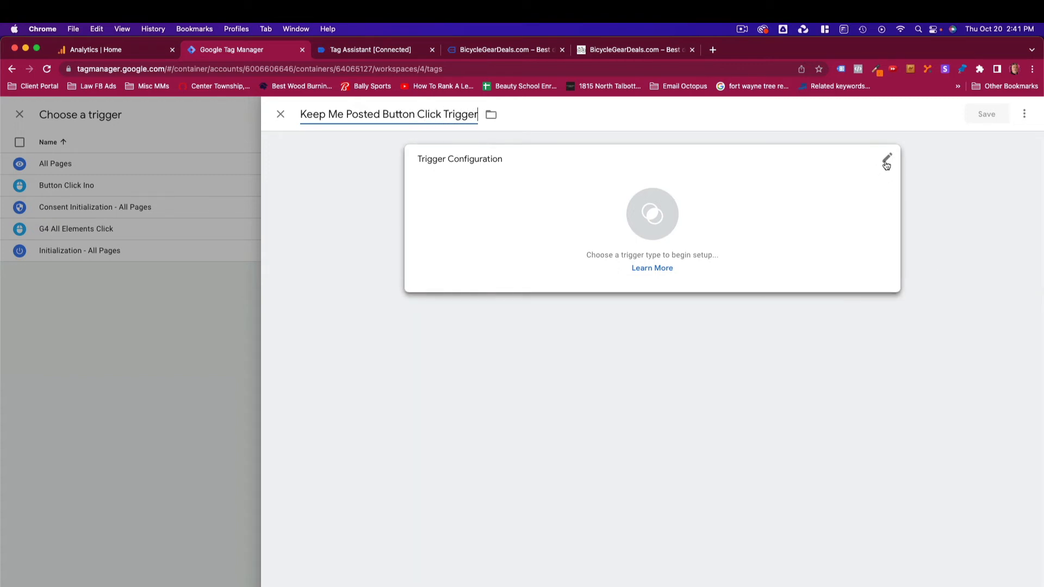
- Configure the trigger as Click - All Elements firing on some clicks where Click Text contains KEEP ME POSTED, then save the trigger and tag
{"action": "left_click", "coordinate": [886, 162]}
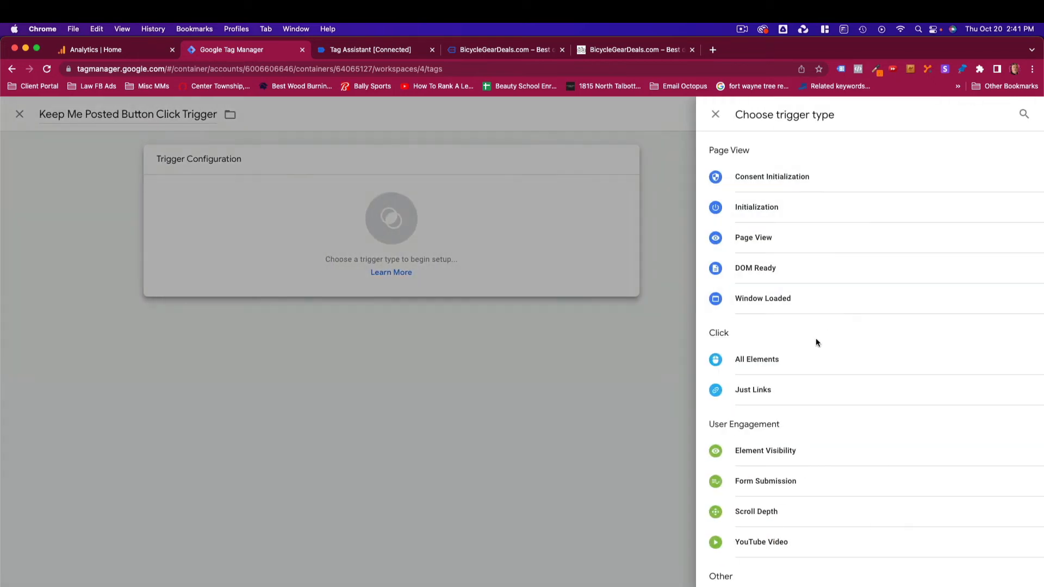
{"action": "left_click", "coordinate": [775, 362]}
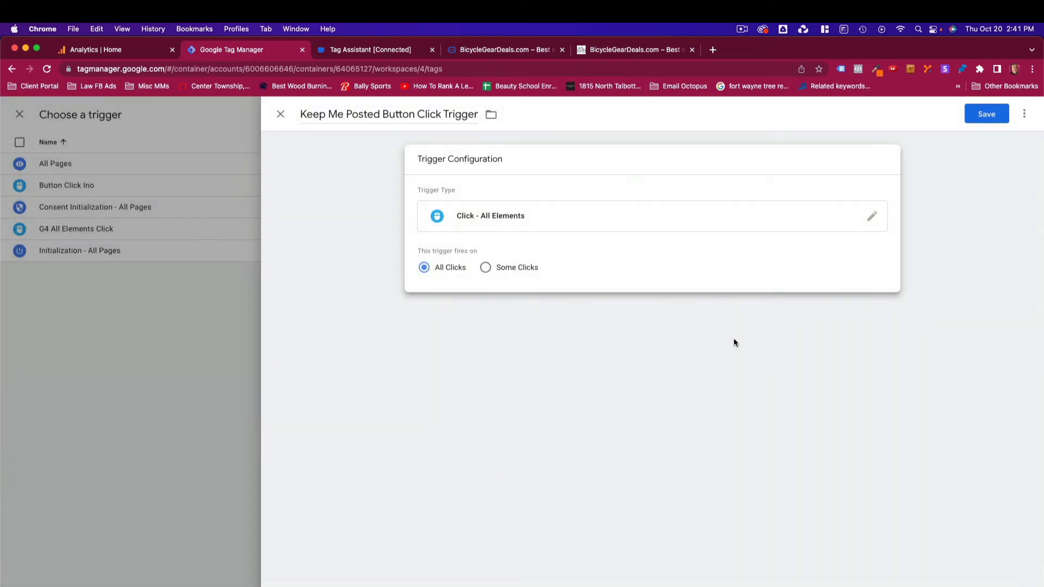
{"action": "left_click", "coordinate": [486, 270]}
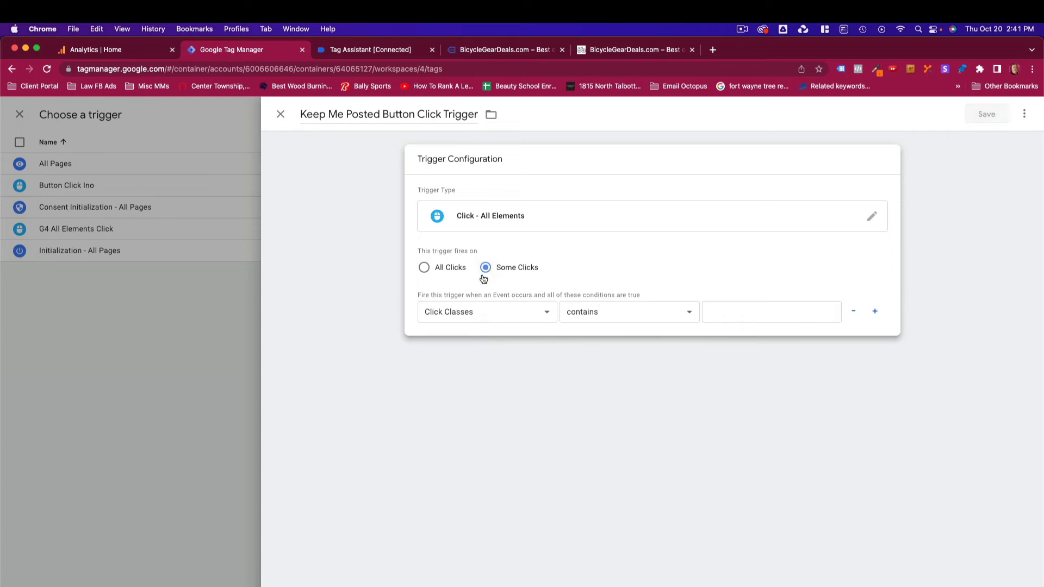
{"action": "left_click", "coordinate": [547, 313]}
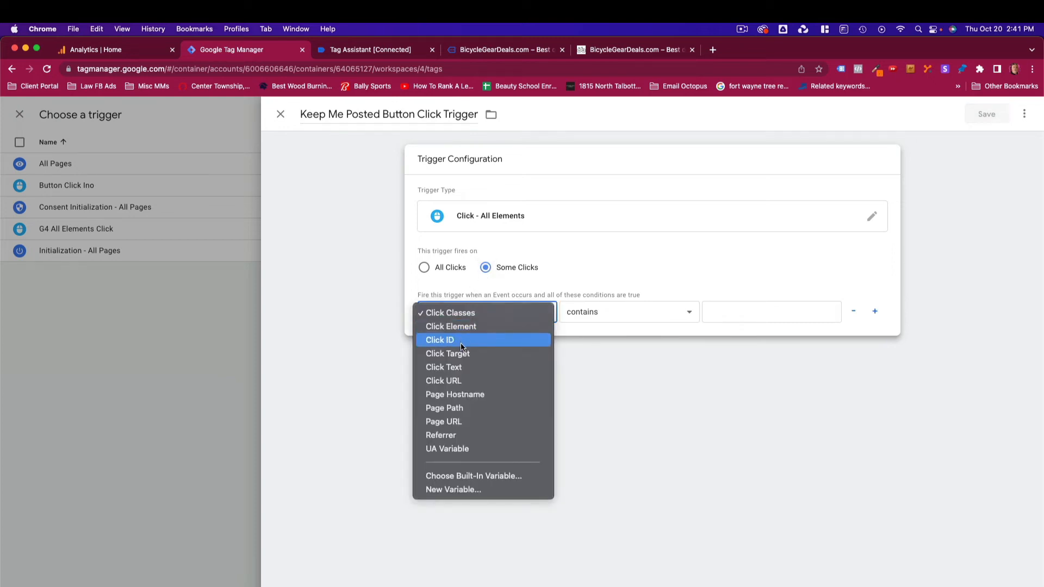
{"action": "left_click", "coordinate": [449, 371]}
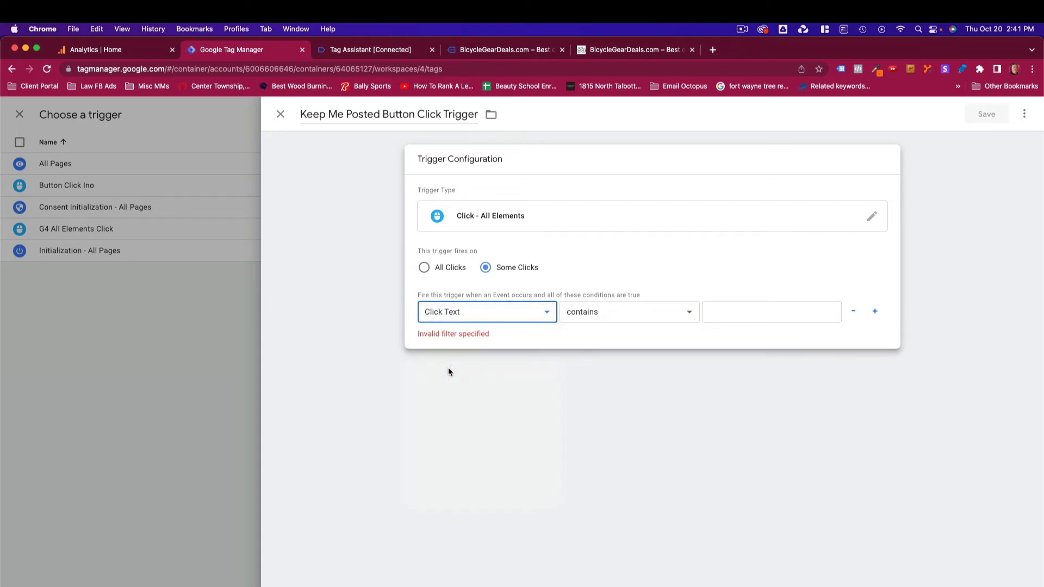
{"action": "left_click", "coordinate": [730, 313]}
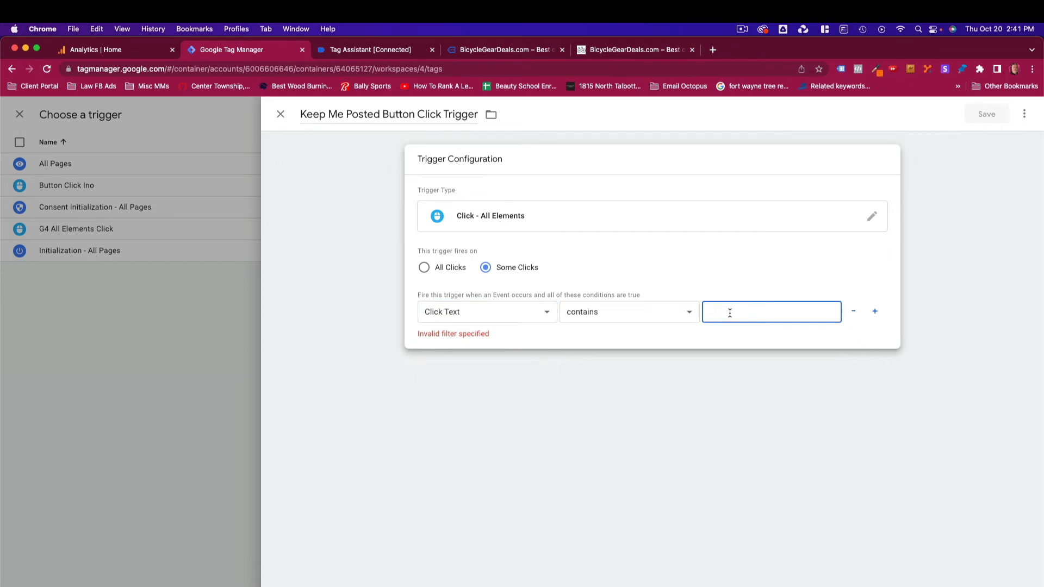
{"action": "type", "text": "KEEP ME POSTED"}
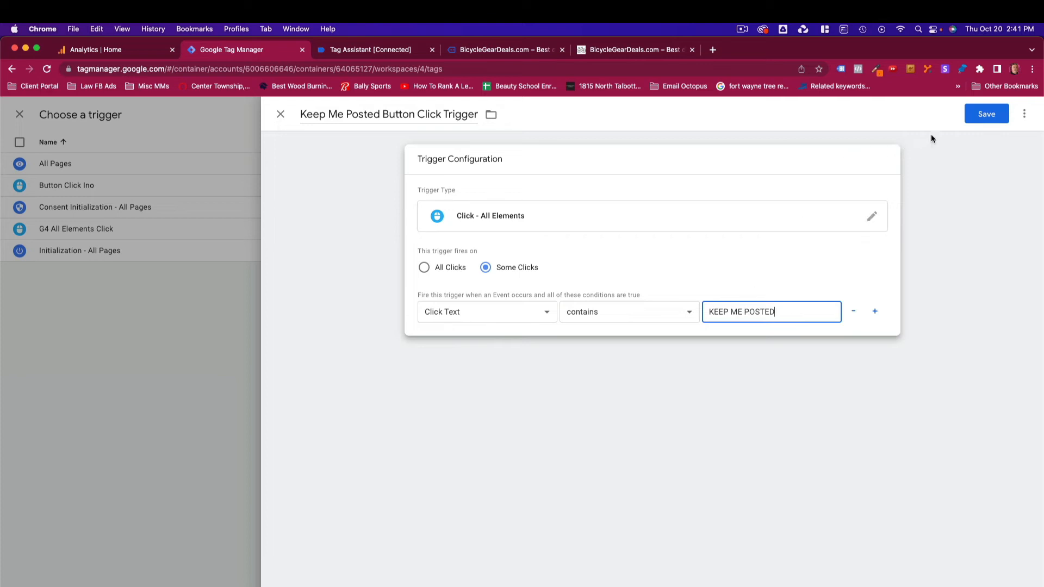
{"action": "left_click", "coordinate": [987, 119]}
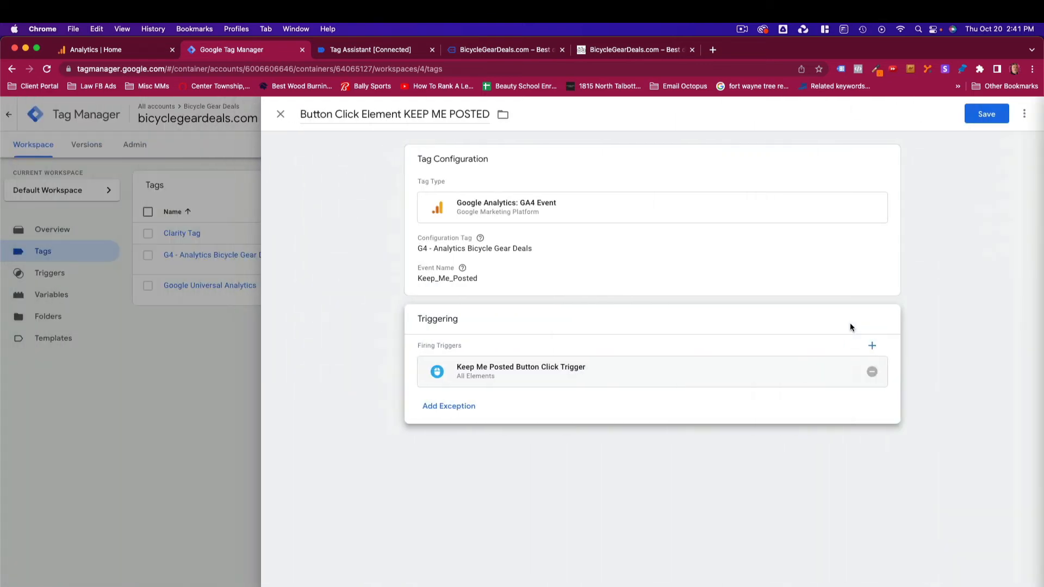
{"action": "left_click", "coordinate": [984, 117]}
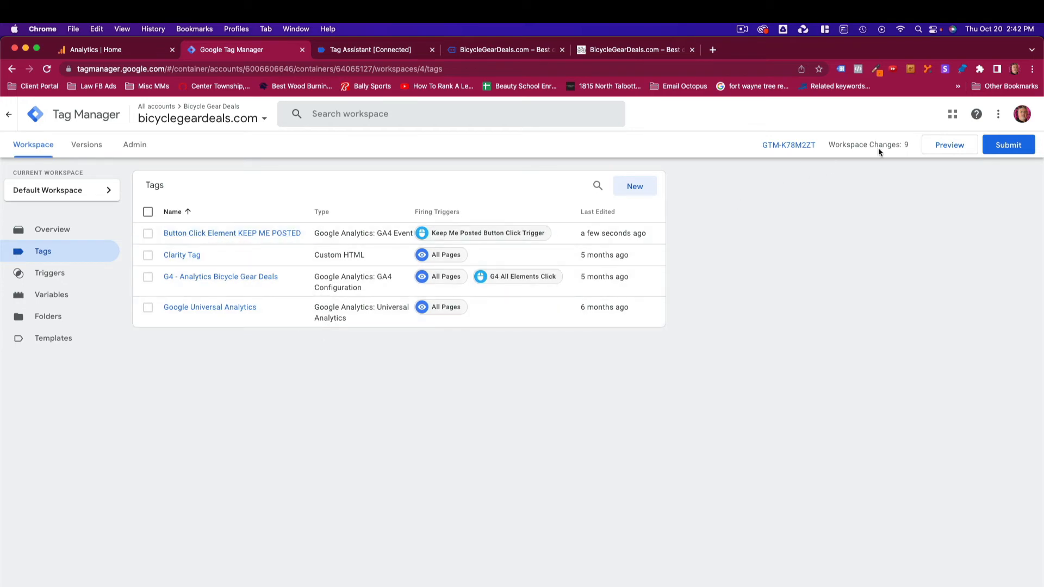
- Start Preview mode for the container, continue in Tag Assistant, and switch to the site's debug tab
{"action": "left_click", "coordinate": [949, 144]}
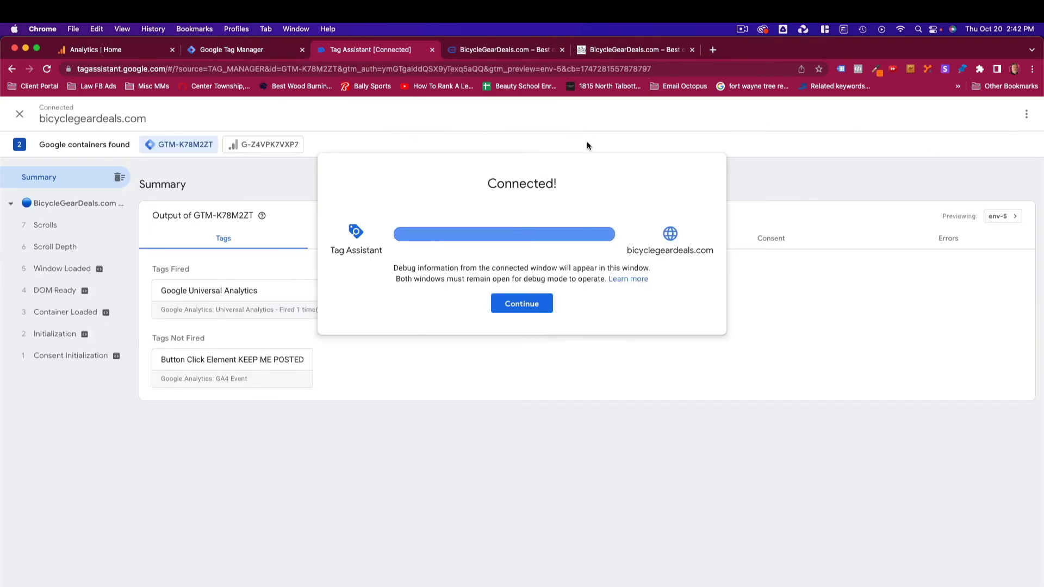
{"action": "left_click", "coordinate": [536, 306]}
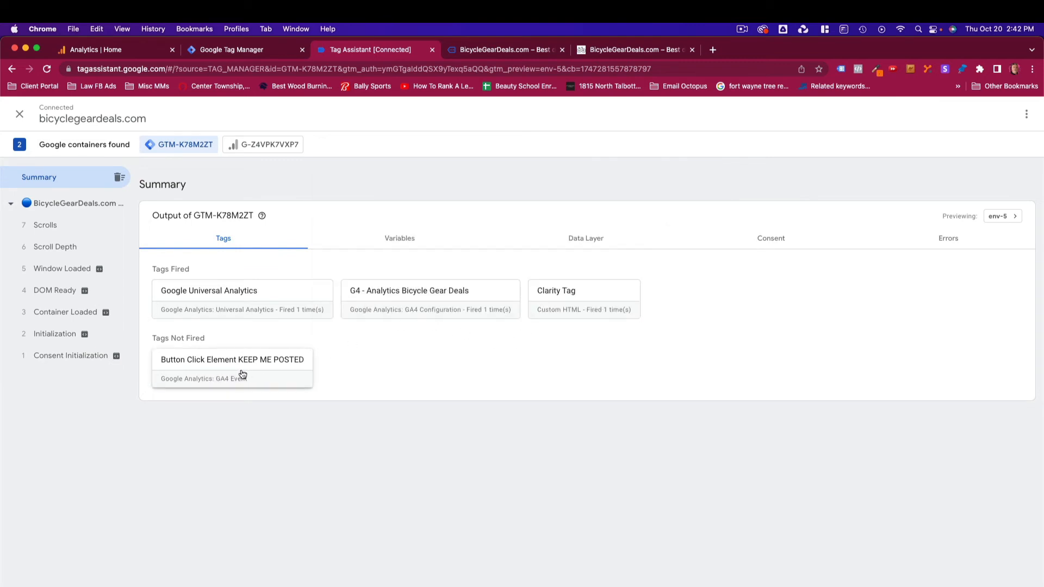
{"action": "left_click", "coordinate": [588, 54]}
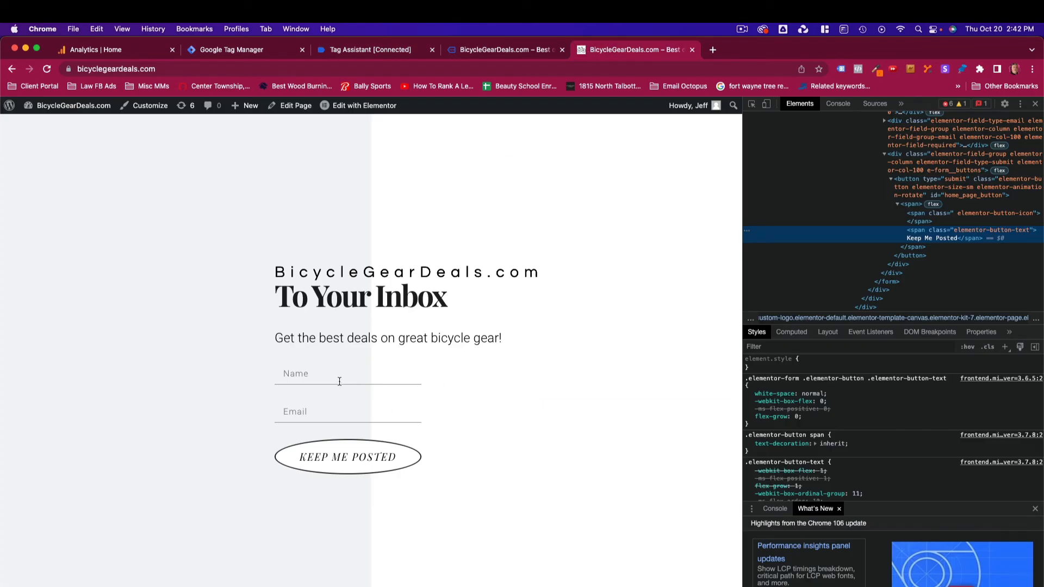
{"action": "left_click", "coordinate": [481, 54]}
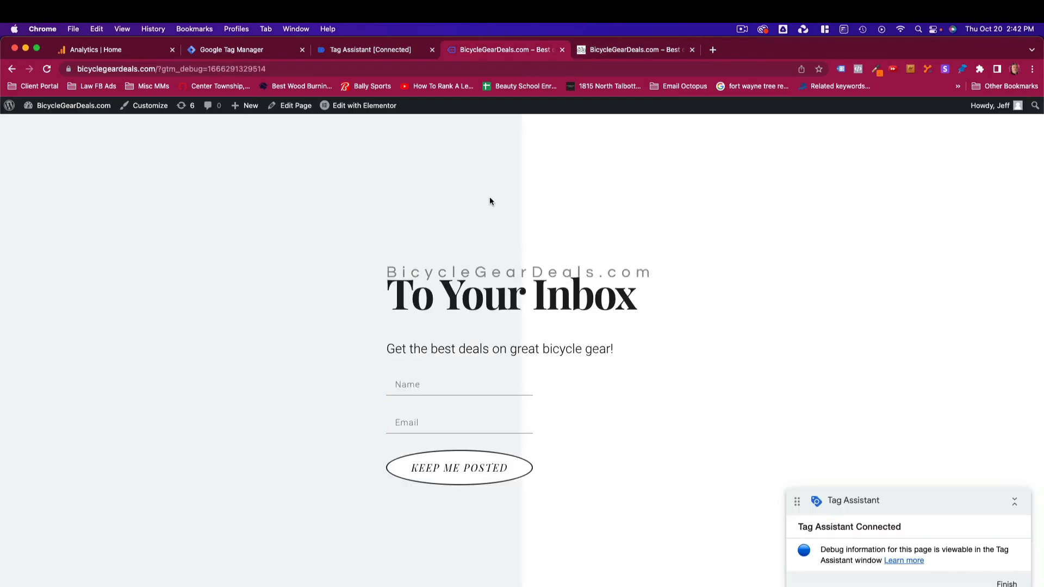
- Fill in the signup form with a test name and e-mail, submit it with Keep Me Posted, and review the fired tags in Tag Assistant
{"action": "left_click", "coordinate": [438, 386]}
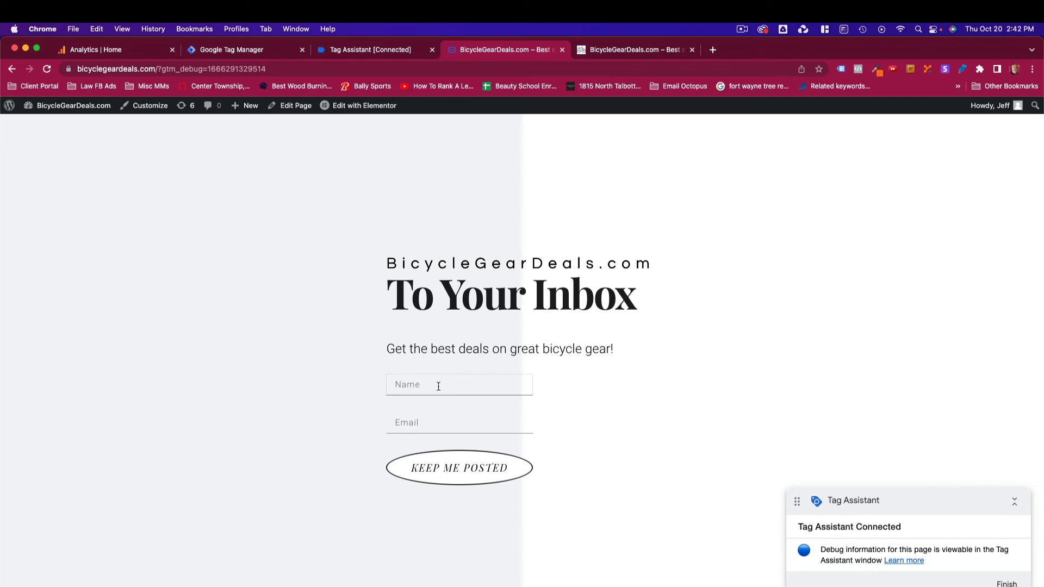
{"action": "type", "text": "Jeff"}
{"action": "type", "text": " D"}
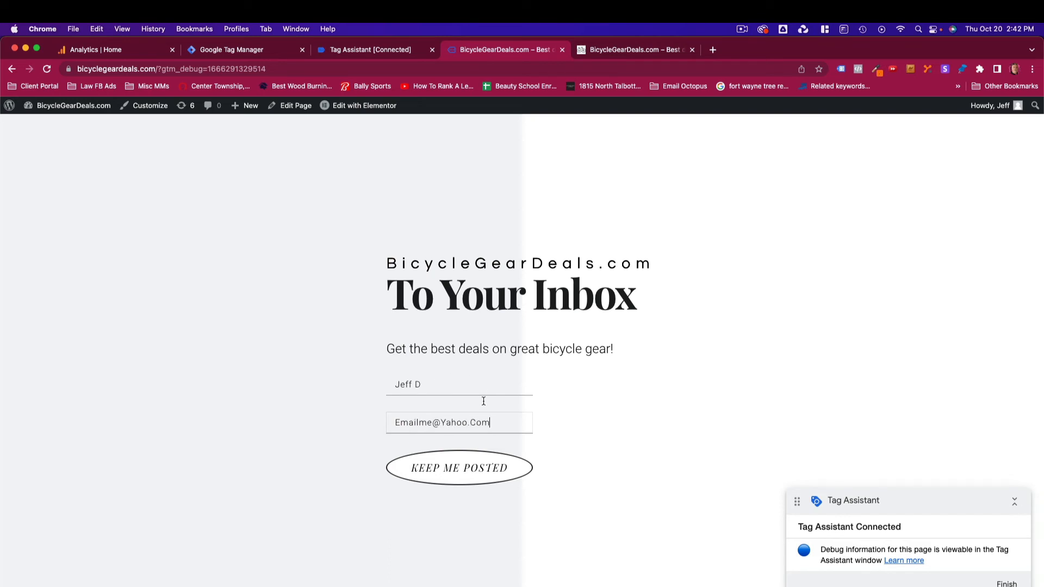
{"action": "left_click", "coordinate": [464, 468]}
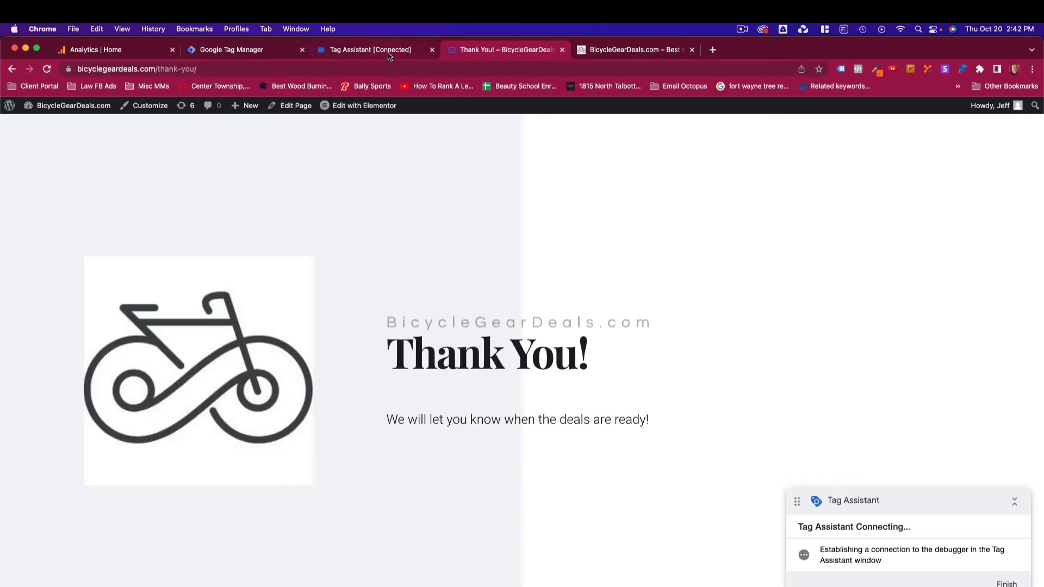
{"action": "left_click", "coordinate": [389, 52]}
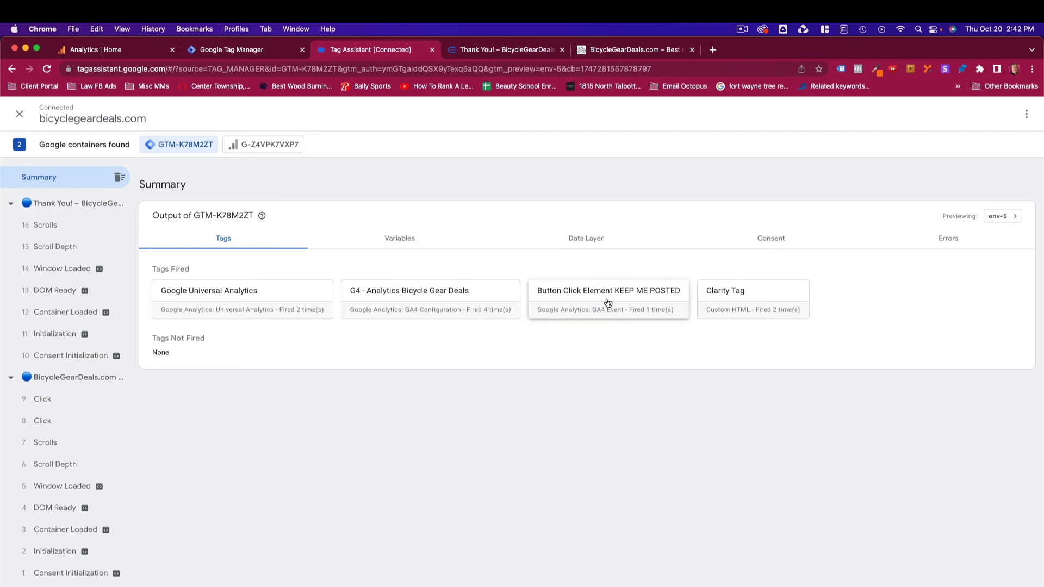
- Submit and publish the workspace changes as a new container version without a description
{"action": "left_click", "coordinate": [239, 50]}
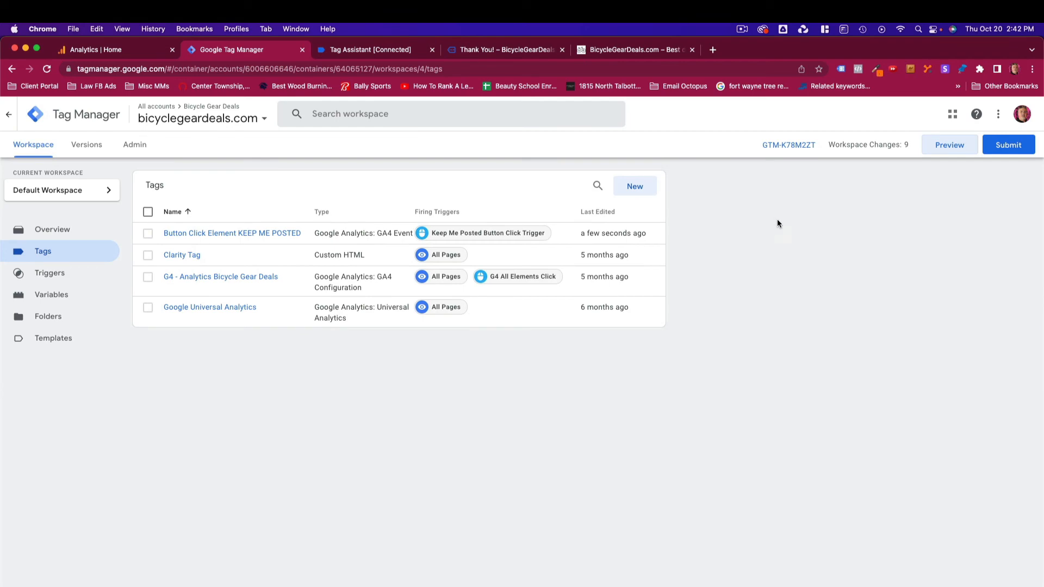
{"action": "left_click", "coordinate": [1007, 146]}
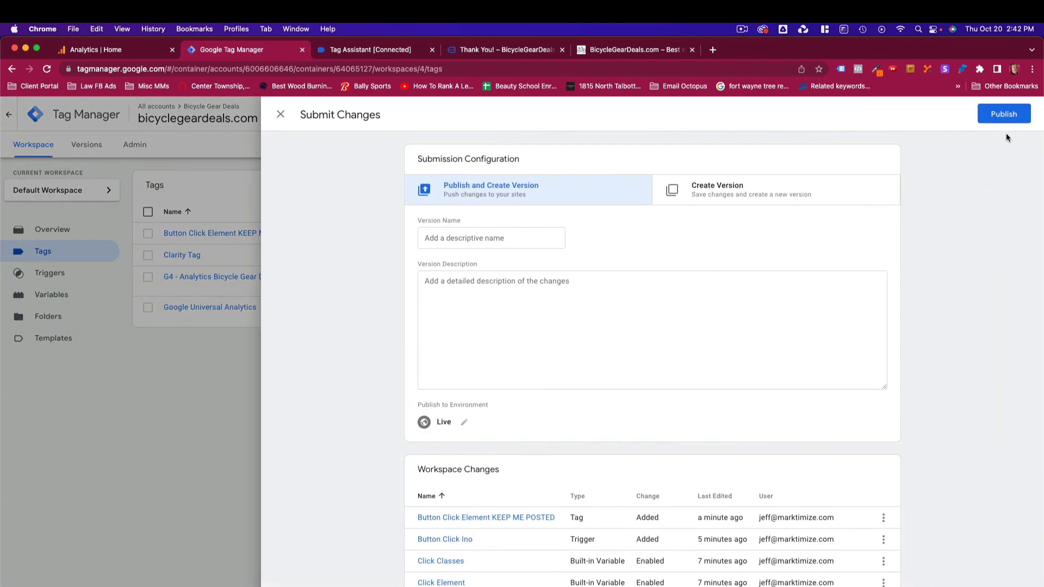
{"action": "left_click", "coordinate": [1004, 114]}
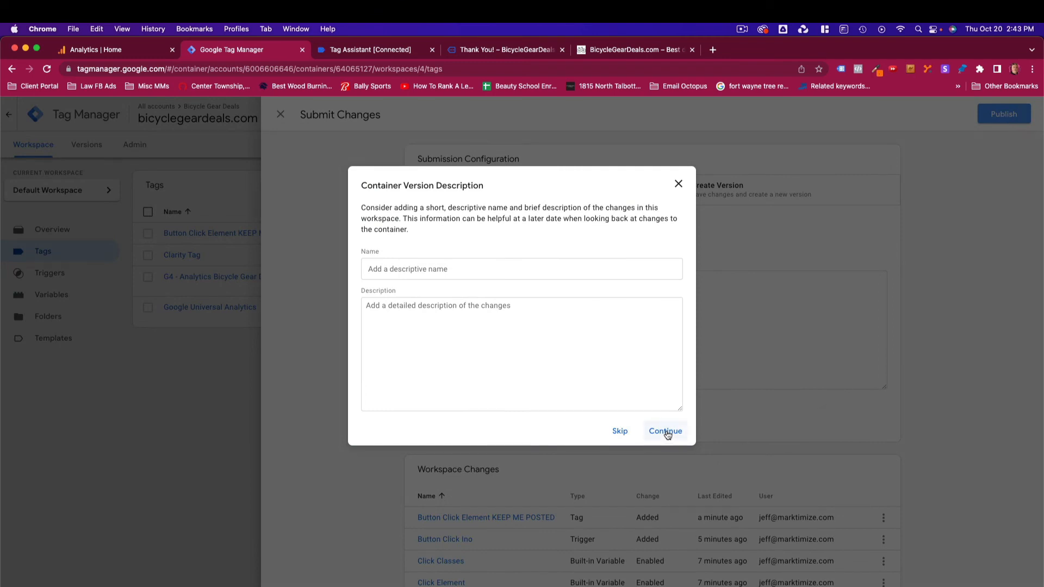
{"action": "left_click", "coordinate": [666, 432]}
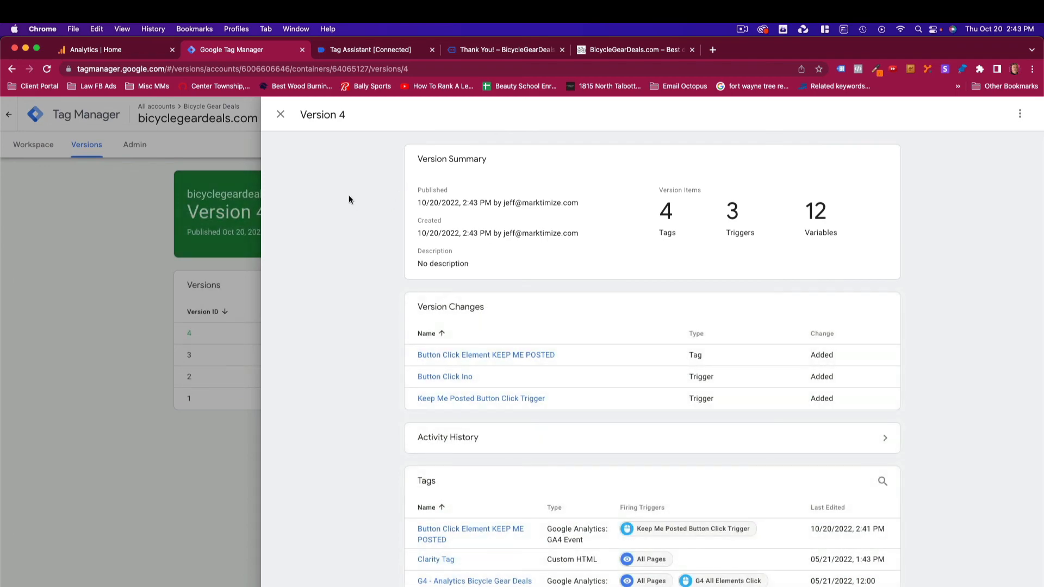
{"action": "left_click", "coordinate": [280, 113]}
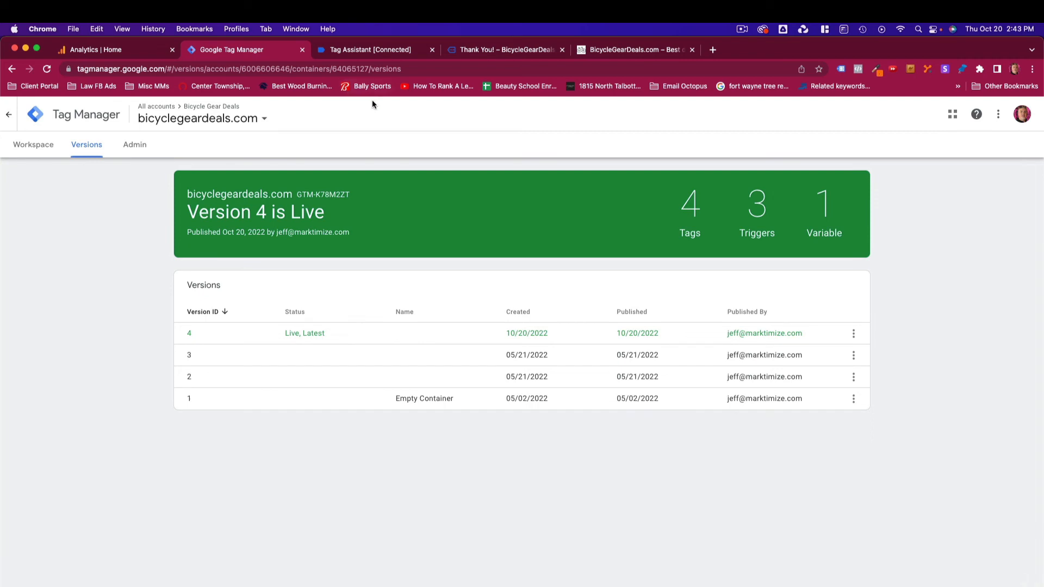
- In Google Analytics, open the events list under Configure and mark the Keep_Me_Posted event as a conversion
{"action": "left_click", "coordinate": [135, 52]}
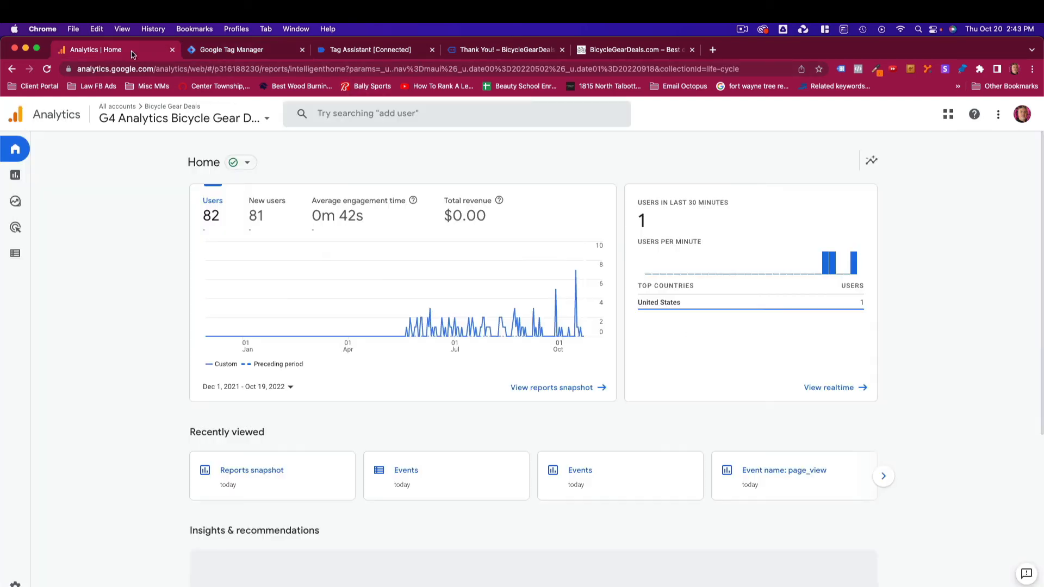
{"action": "left_click", "coordinate": [47, 69]}
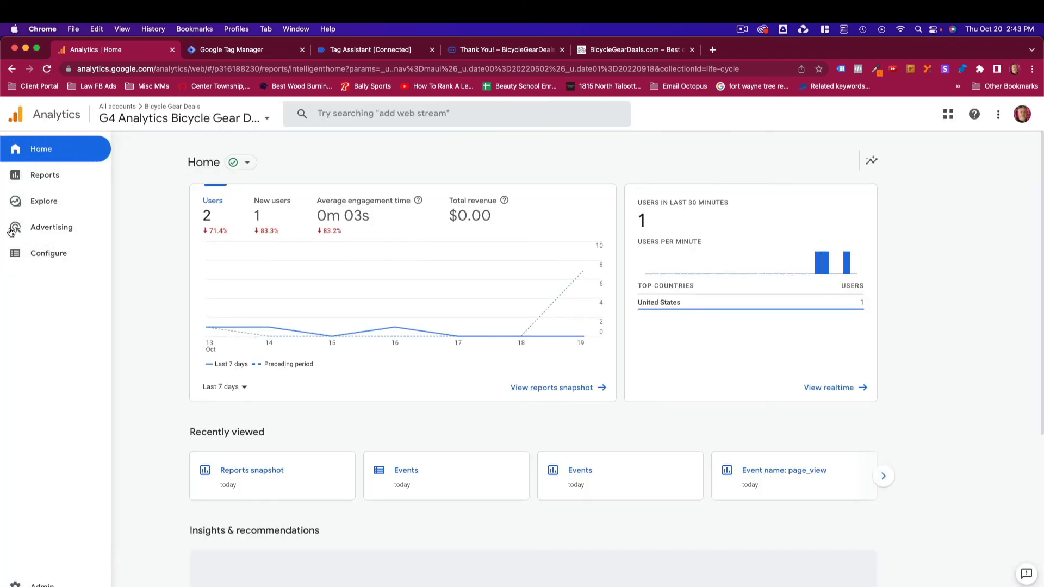
{"action": "left_click", "coordinate": [40, 254]}
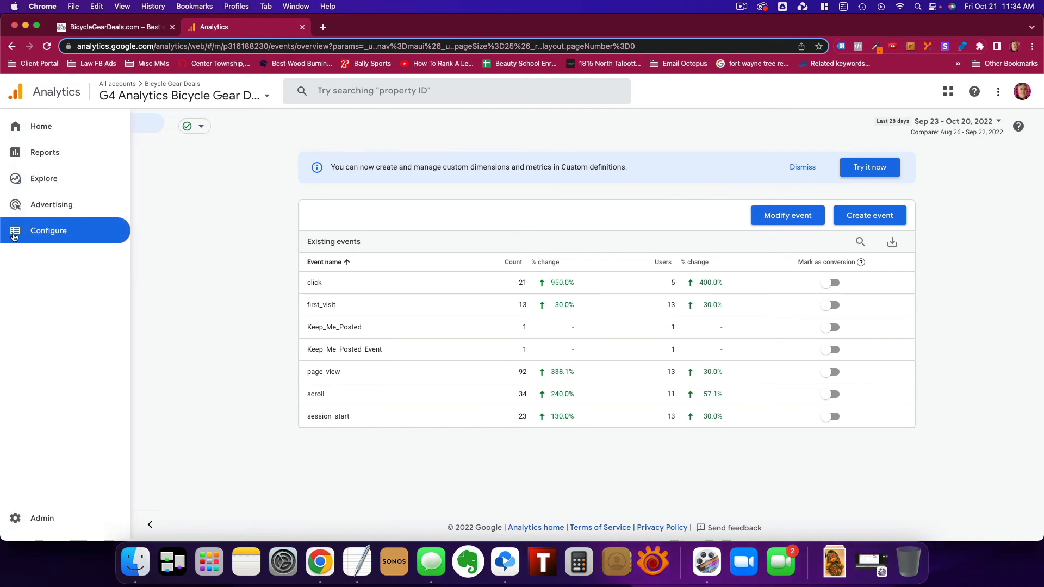
{"action": "left_click", "coordinate": [47, 230]}
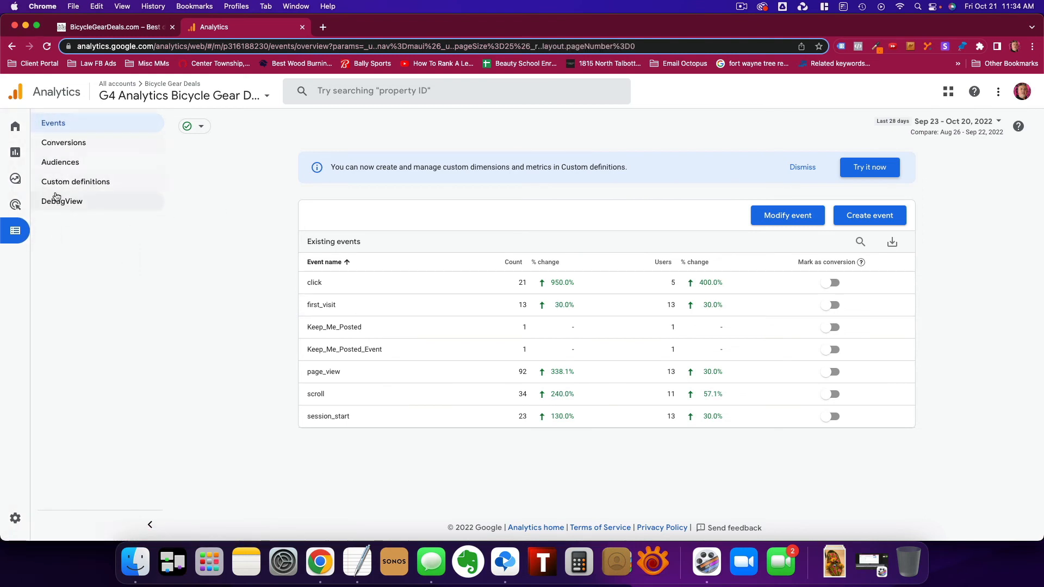
{"action": "left_click", "coordinate": [54, 124]}
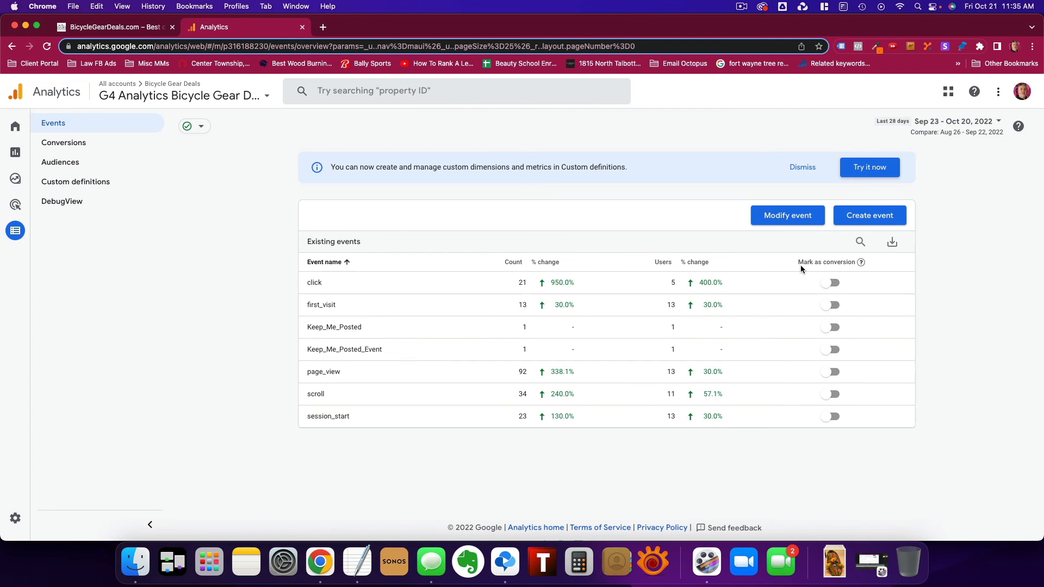
{"action": "left_click", "coordinate": [835, 327]}
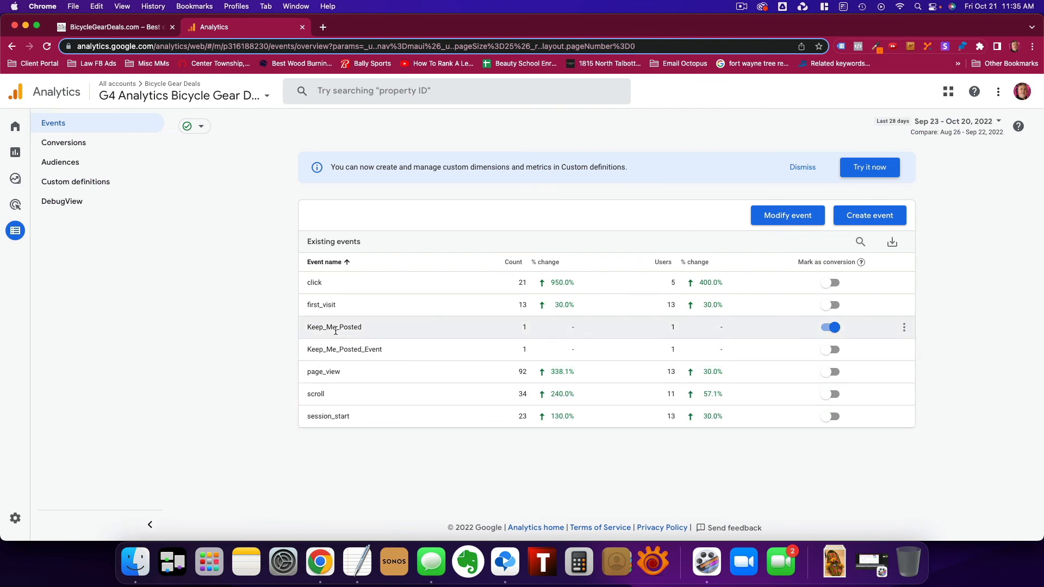
{"action": "left_click", "coordinate": [120, 28]}
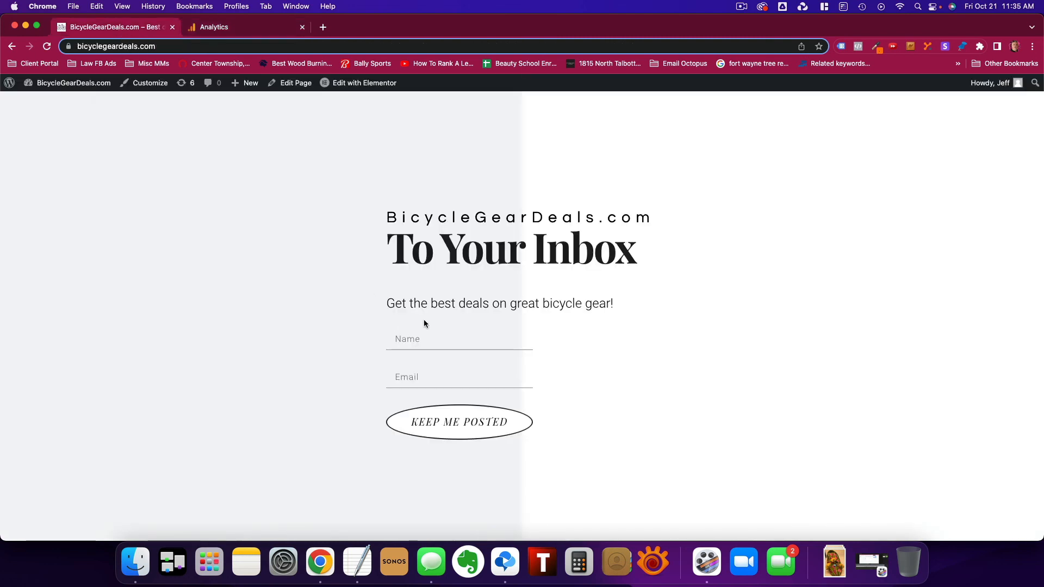